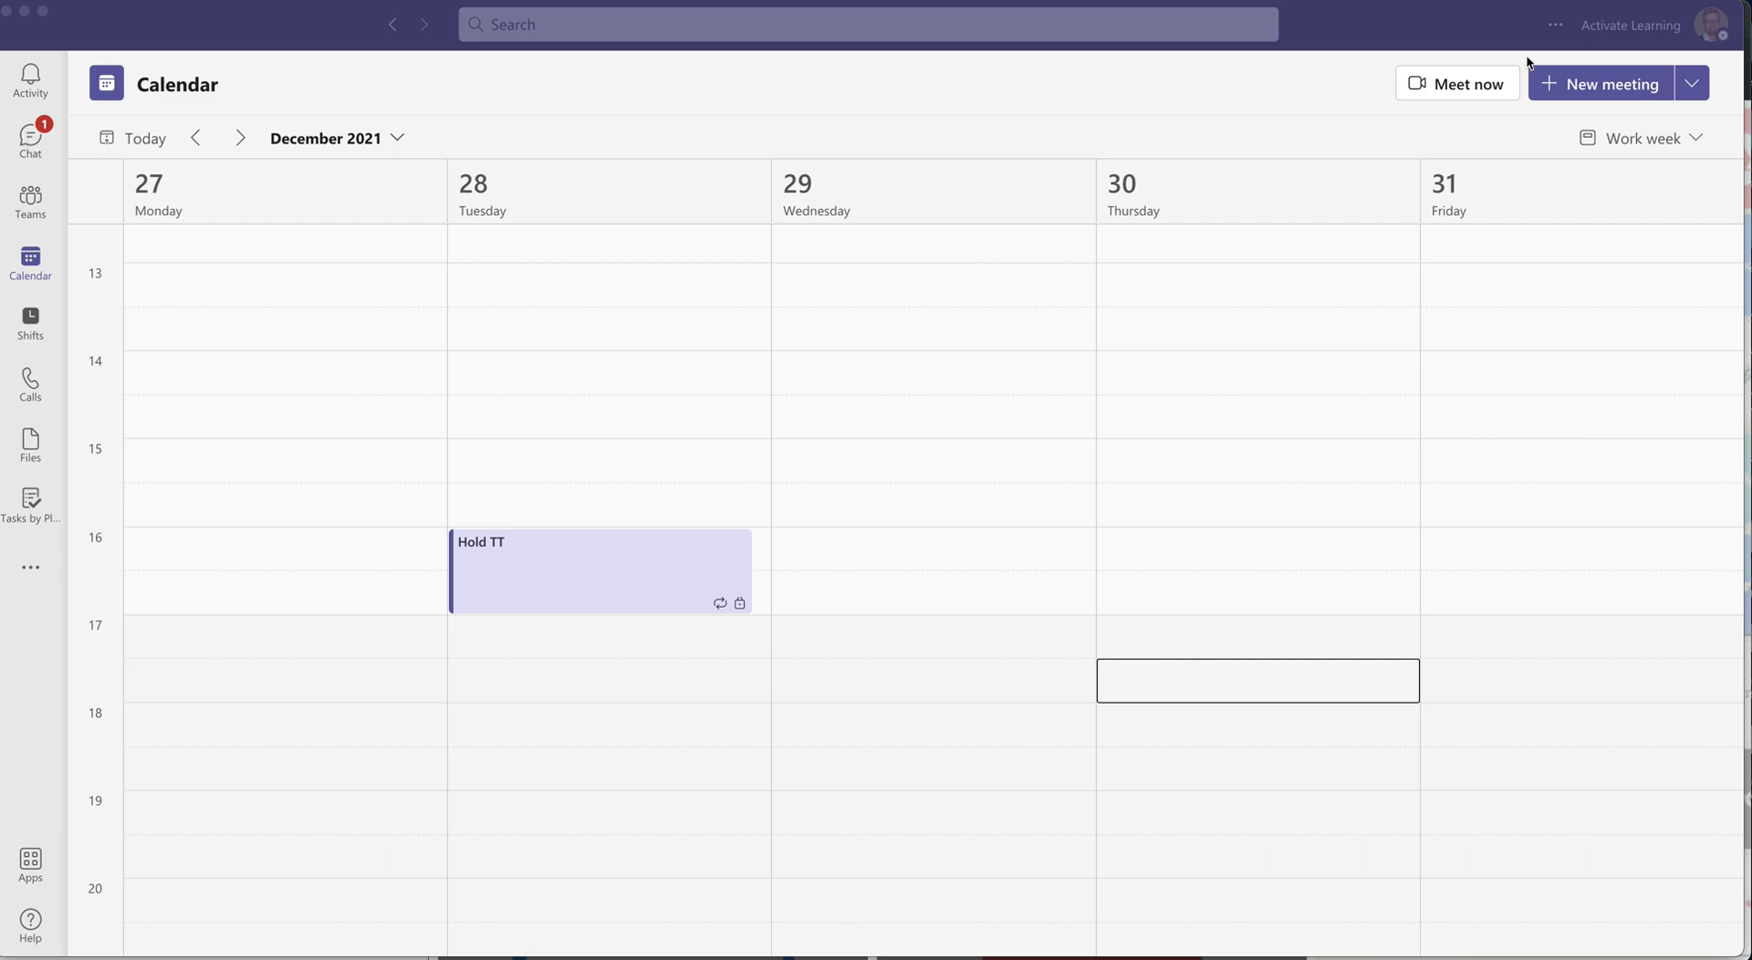
Start an instant meeting from the calendar and join it with computer audio and the camera off.
click(1468, 86)
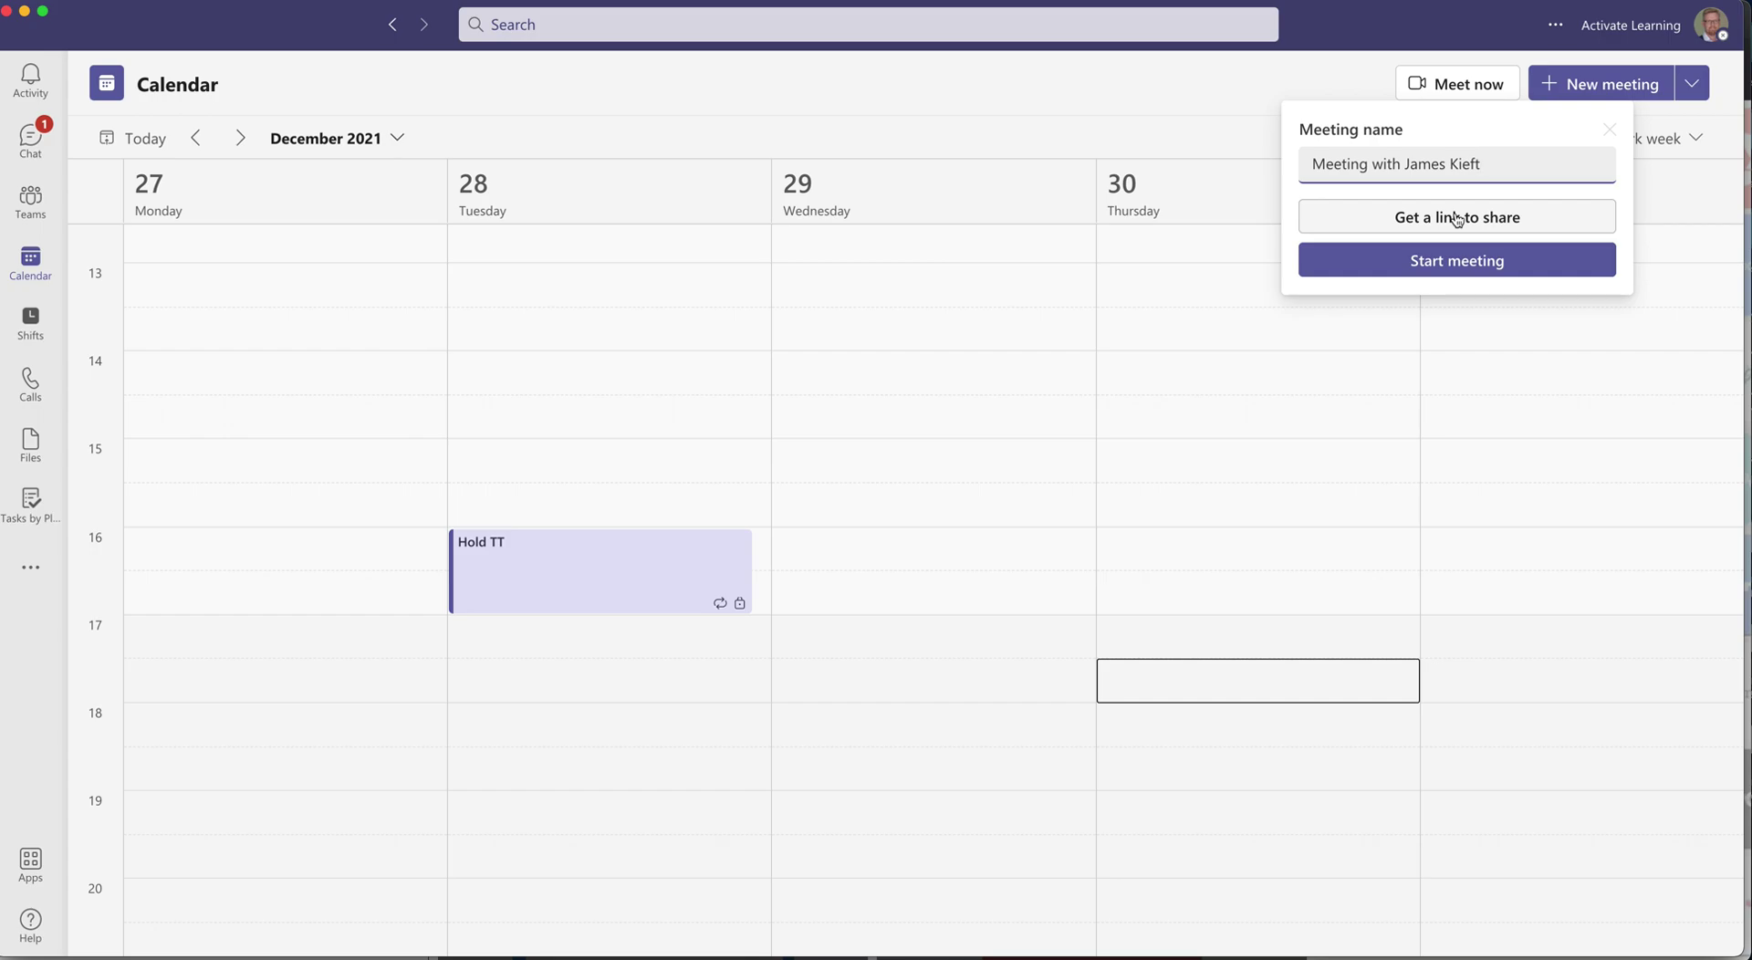
click(1465, 264)
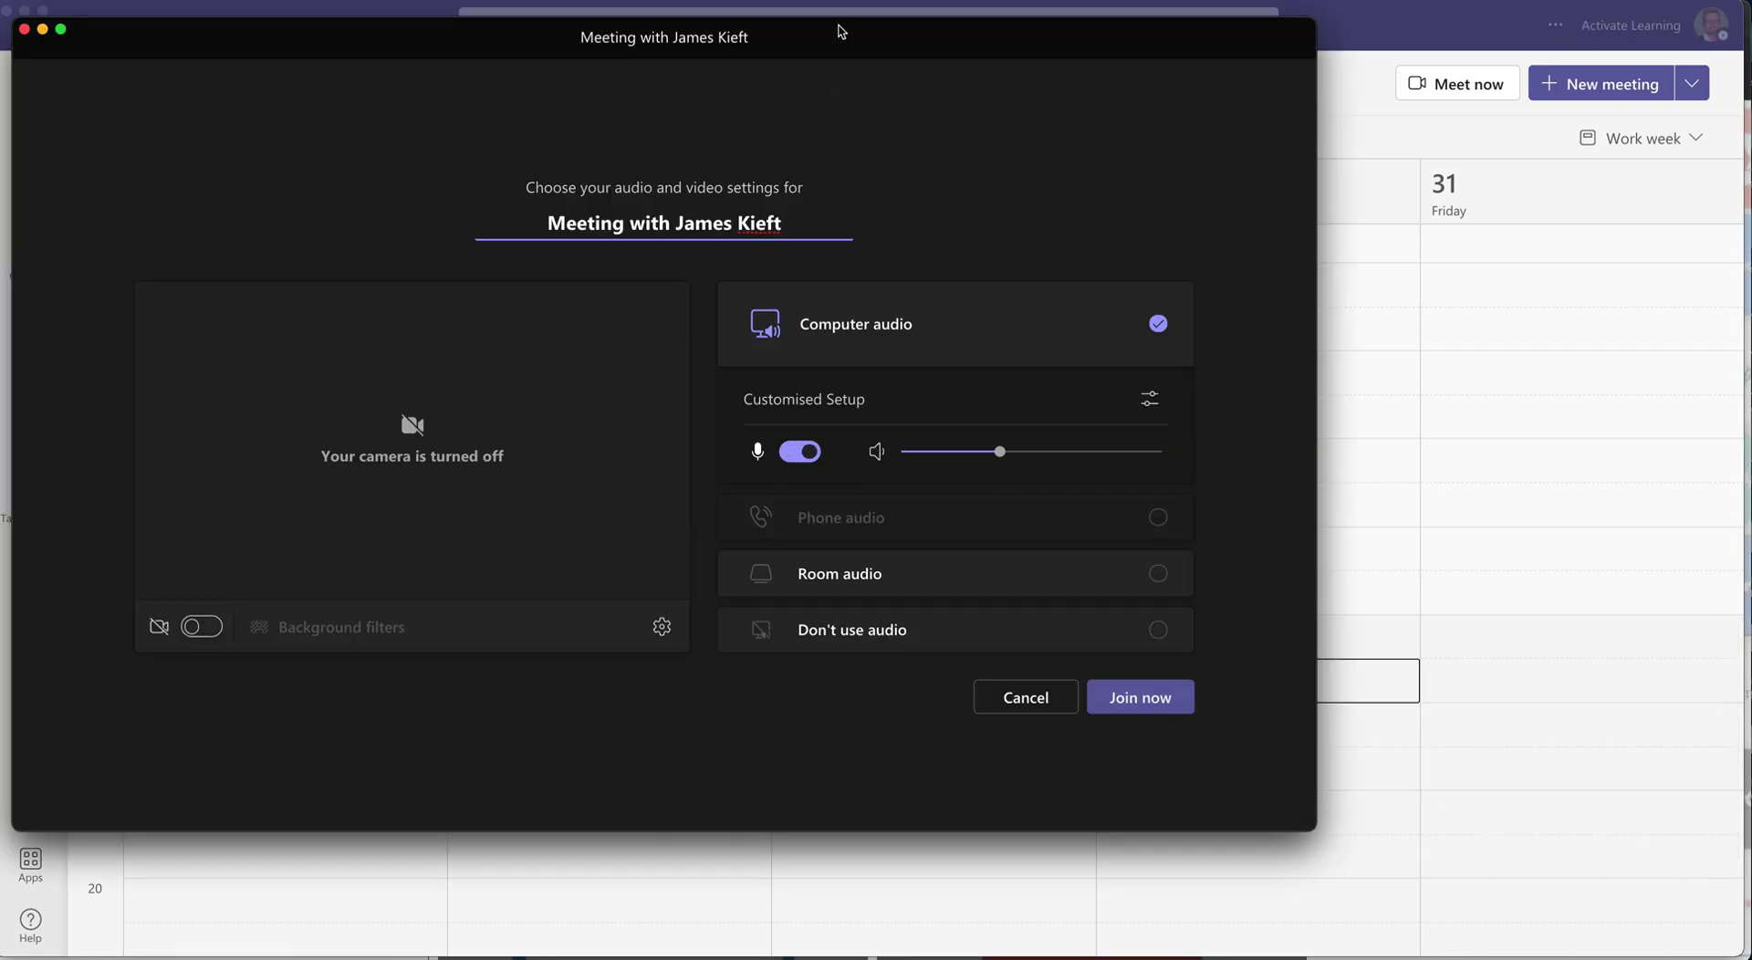
drag(837, 28, 942, 36)
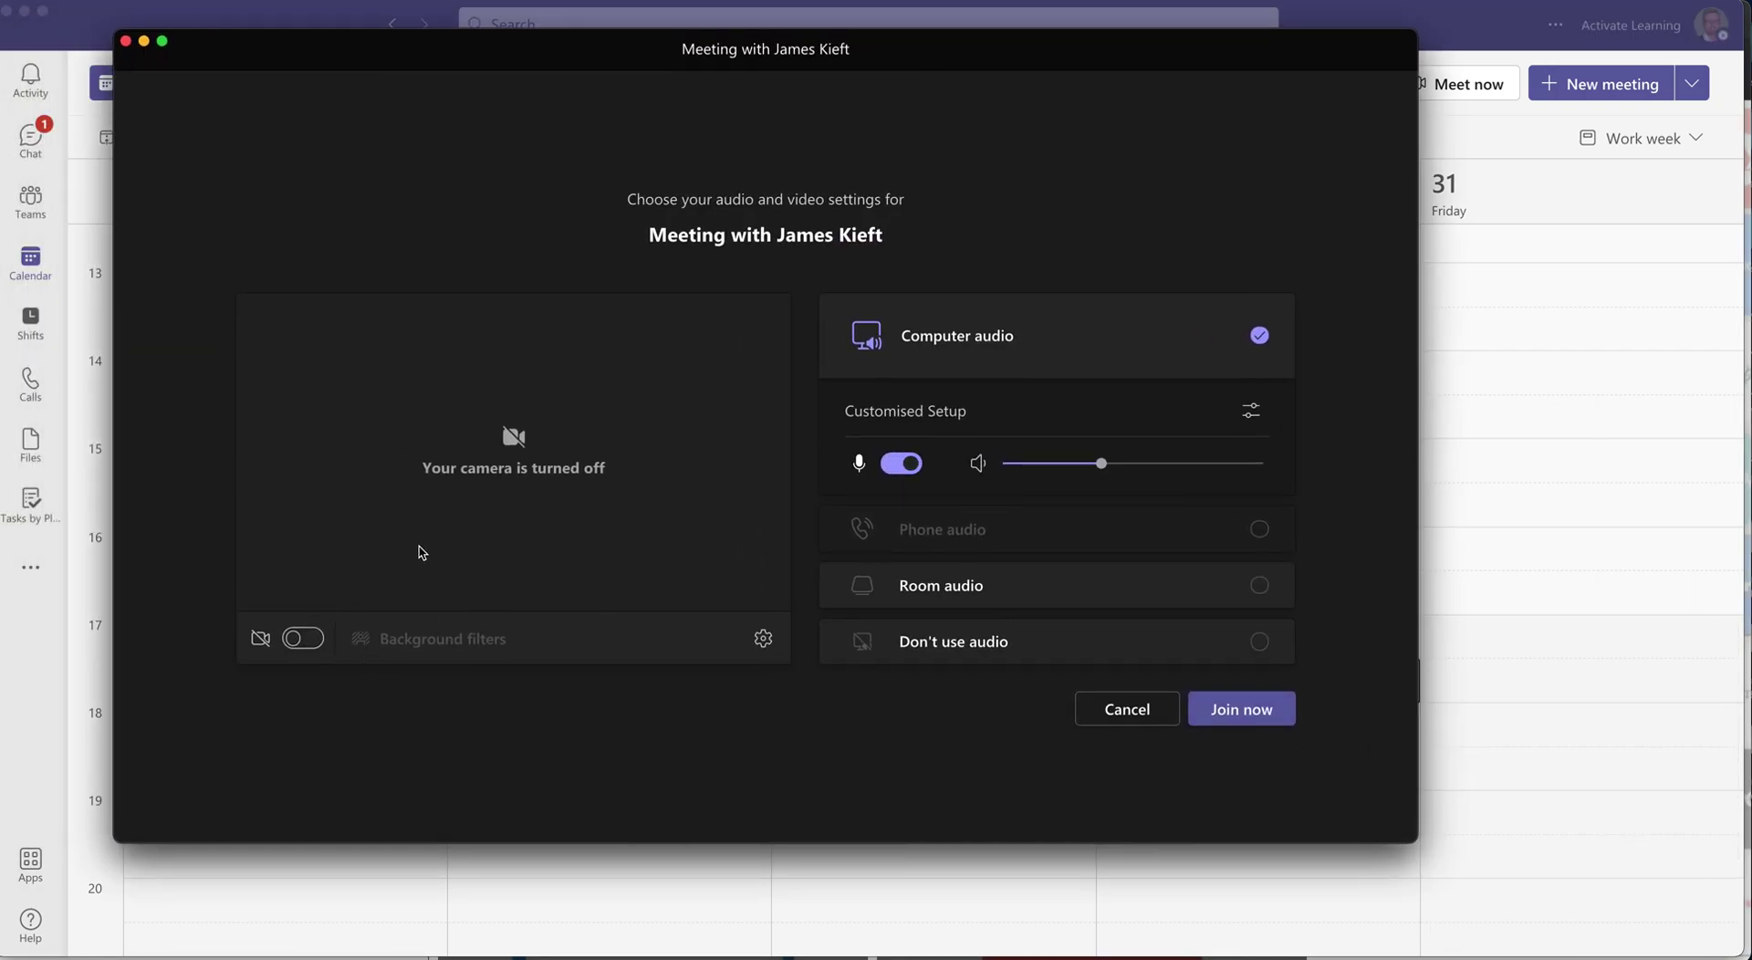
click(1252, 717)
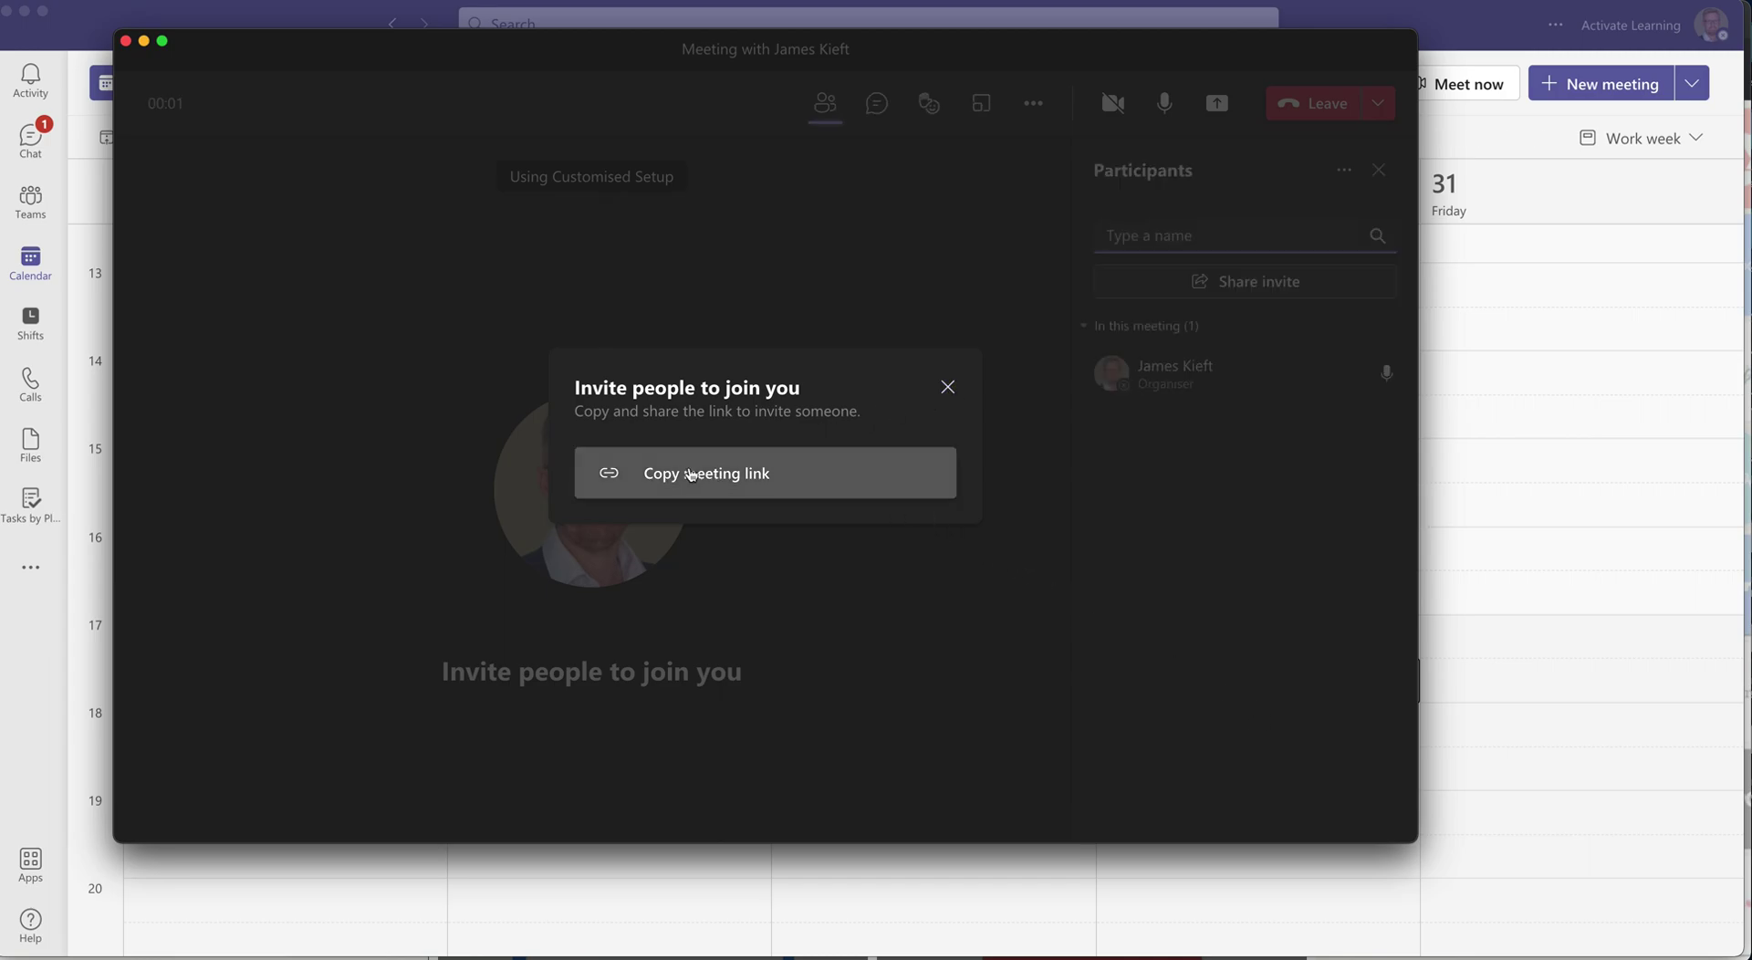
Dismiss the invitation to share the meeting link and close the participants list.
click(948, 386)
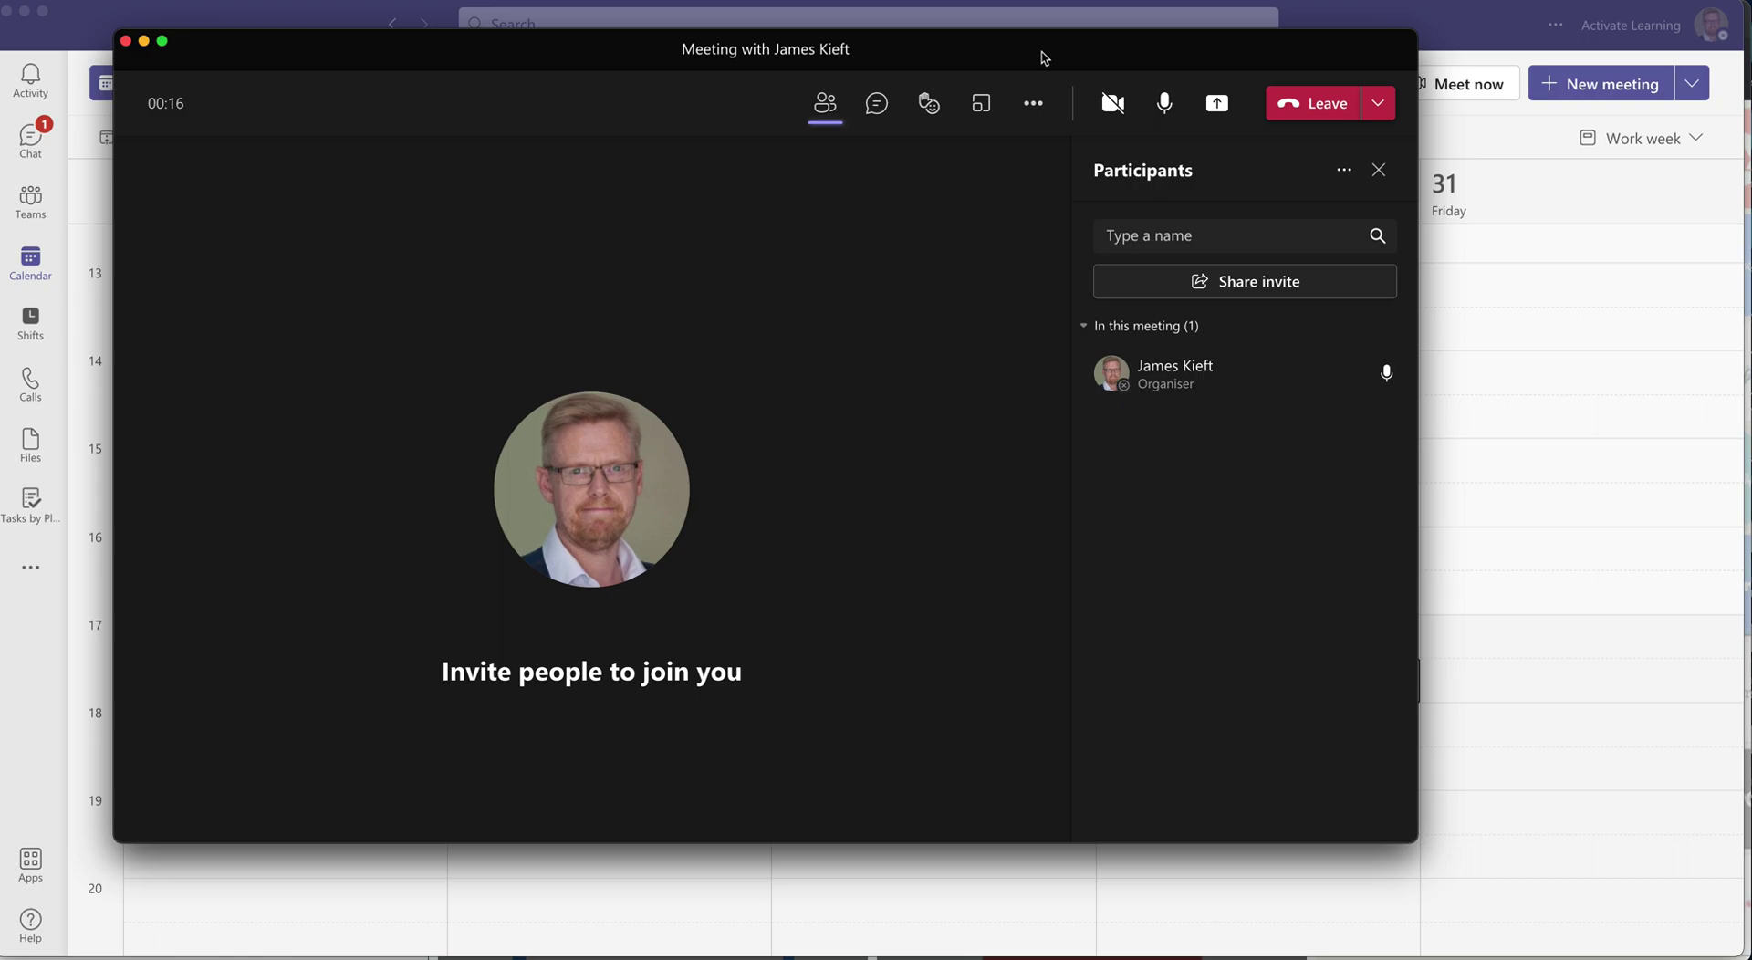
drag(1012, 55, 1014, 56)
click(929, 103)
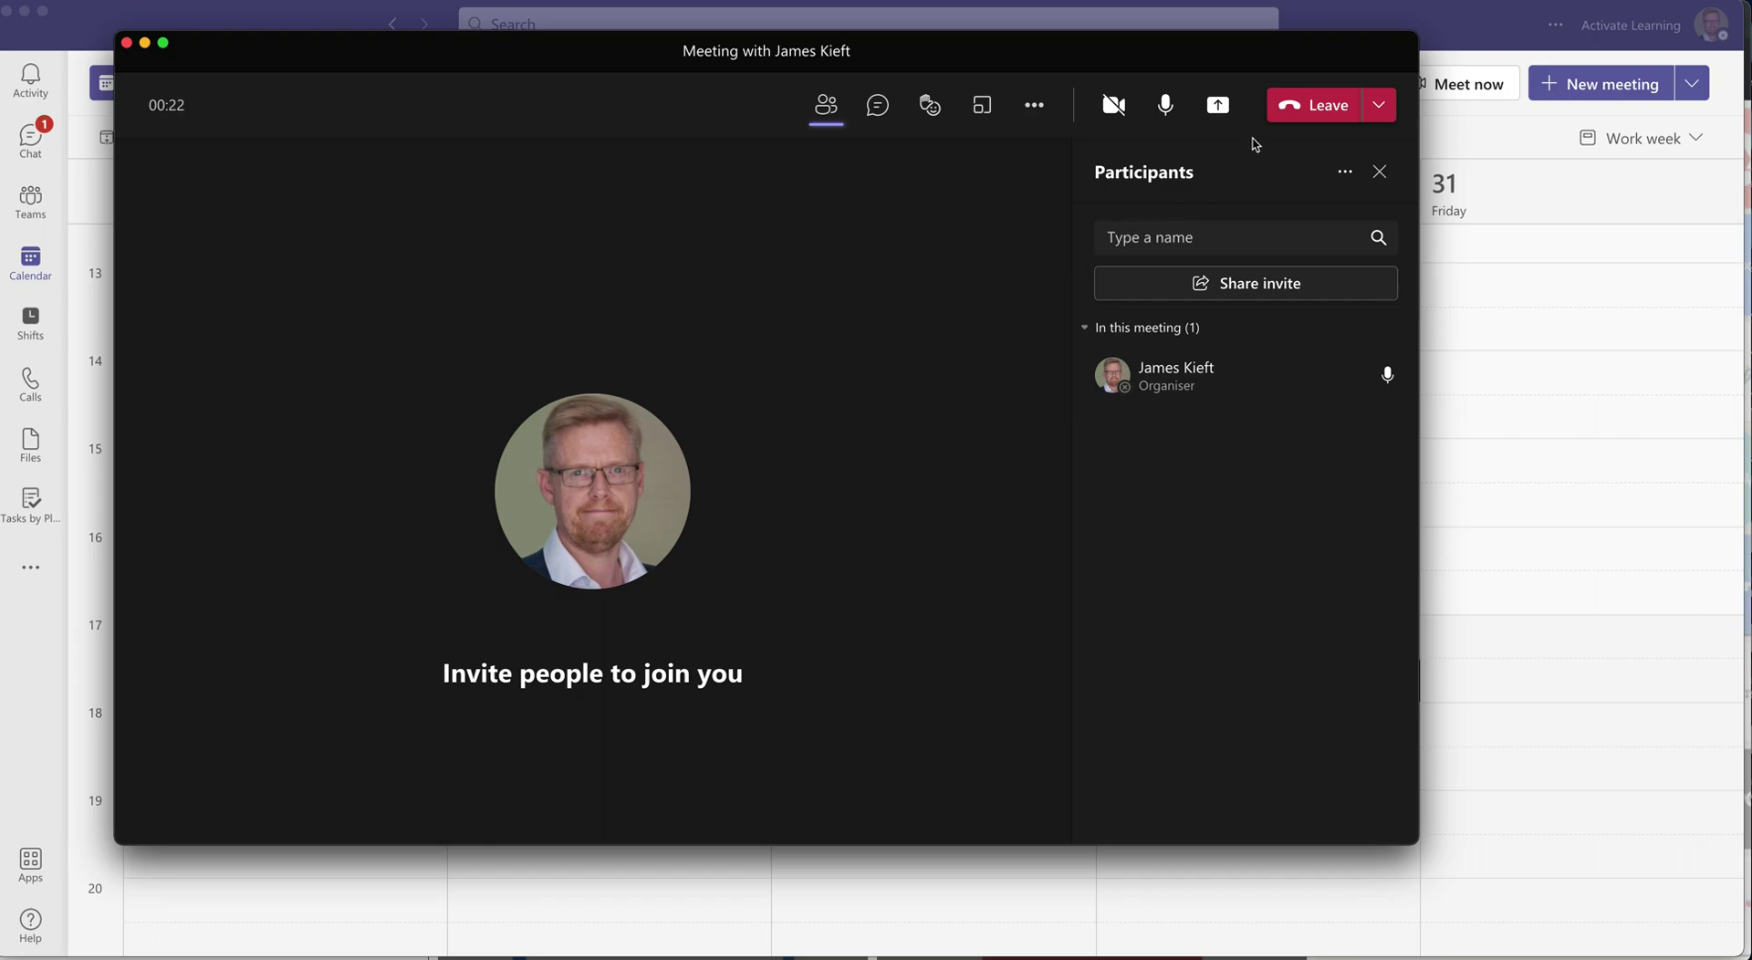
click(1379, 171)
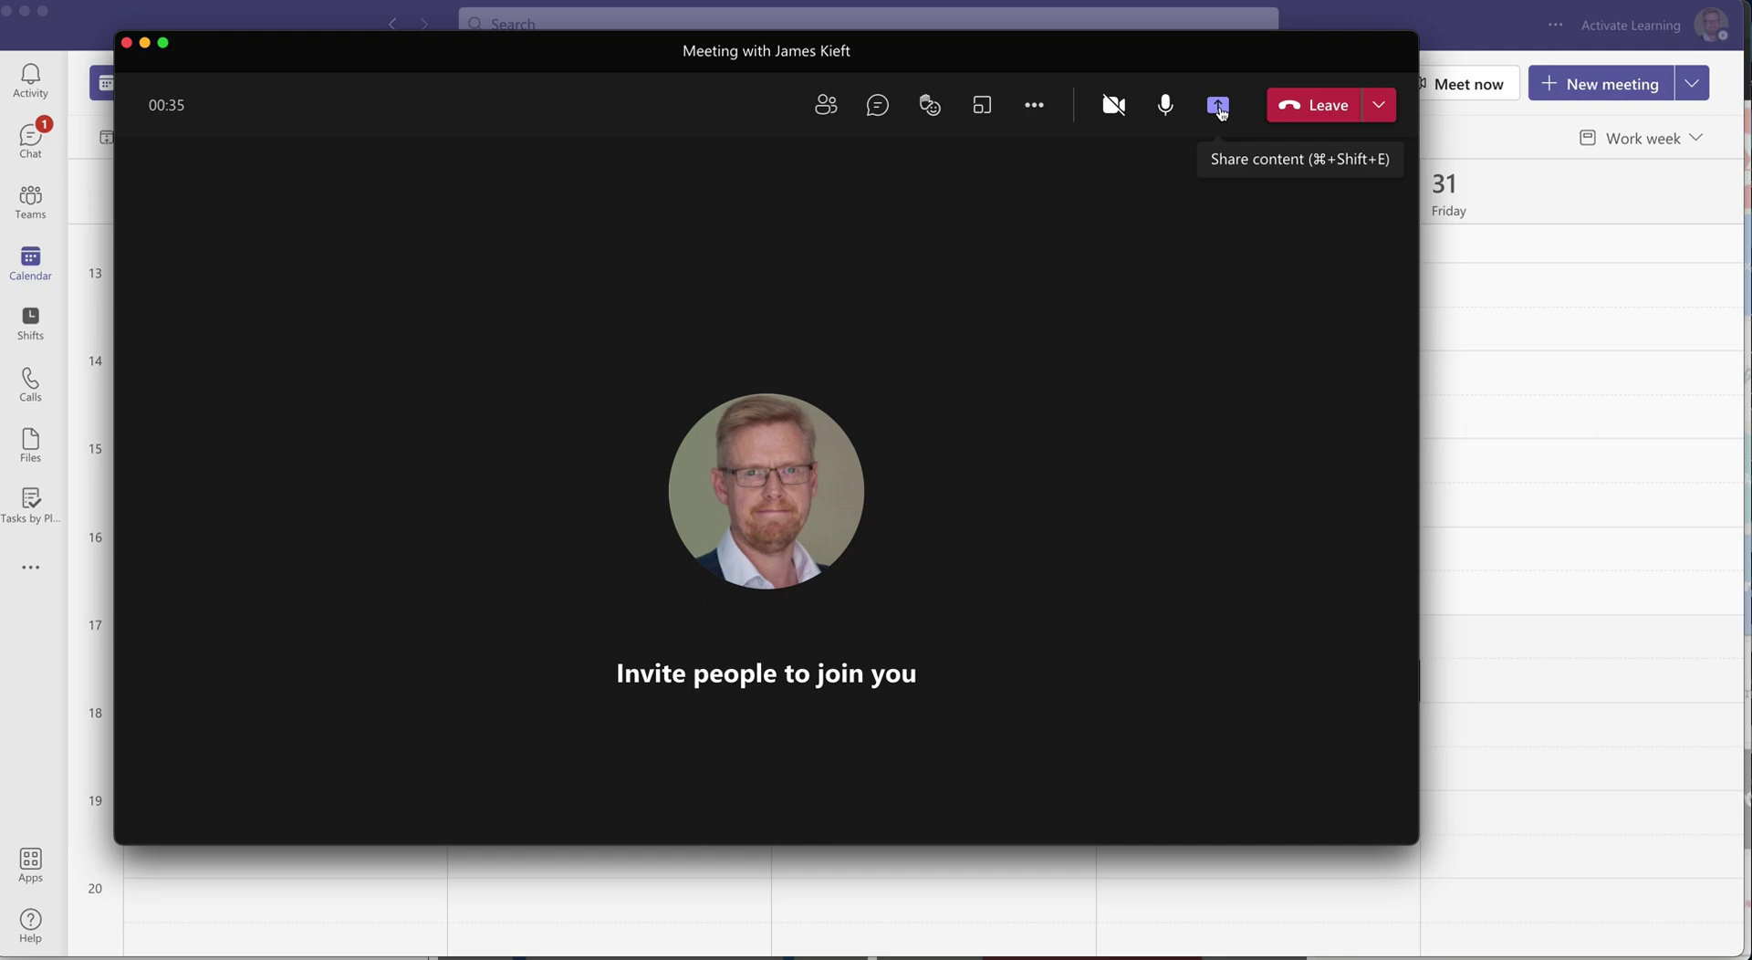
Share the presentation "Ideas - Padlet stlye board -" in the meeting through PowerPoint Live.
click(1220, 108)
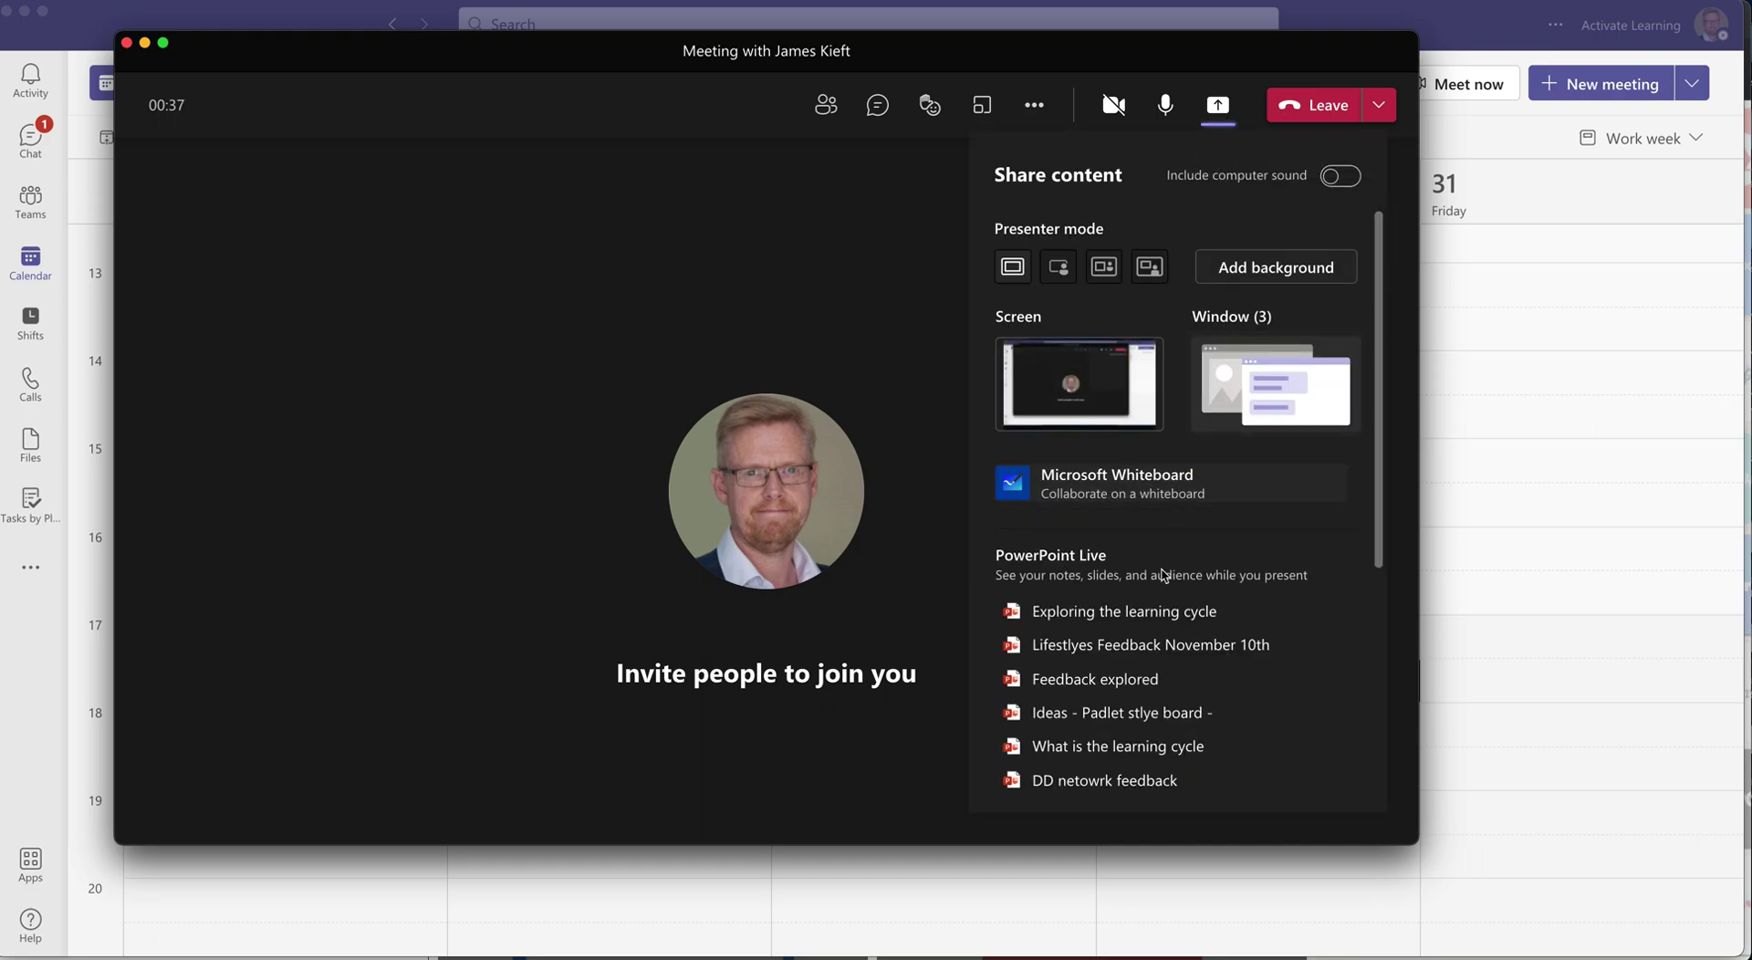
scroll(1217, 608, down, 1)
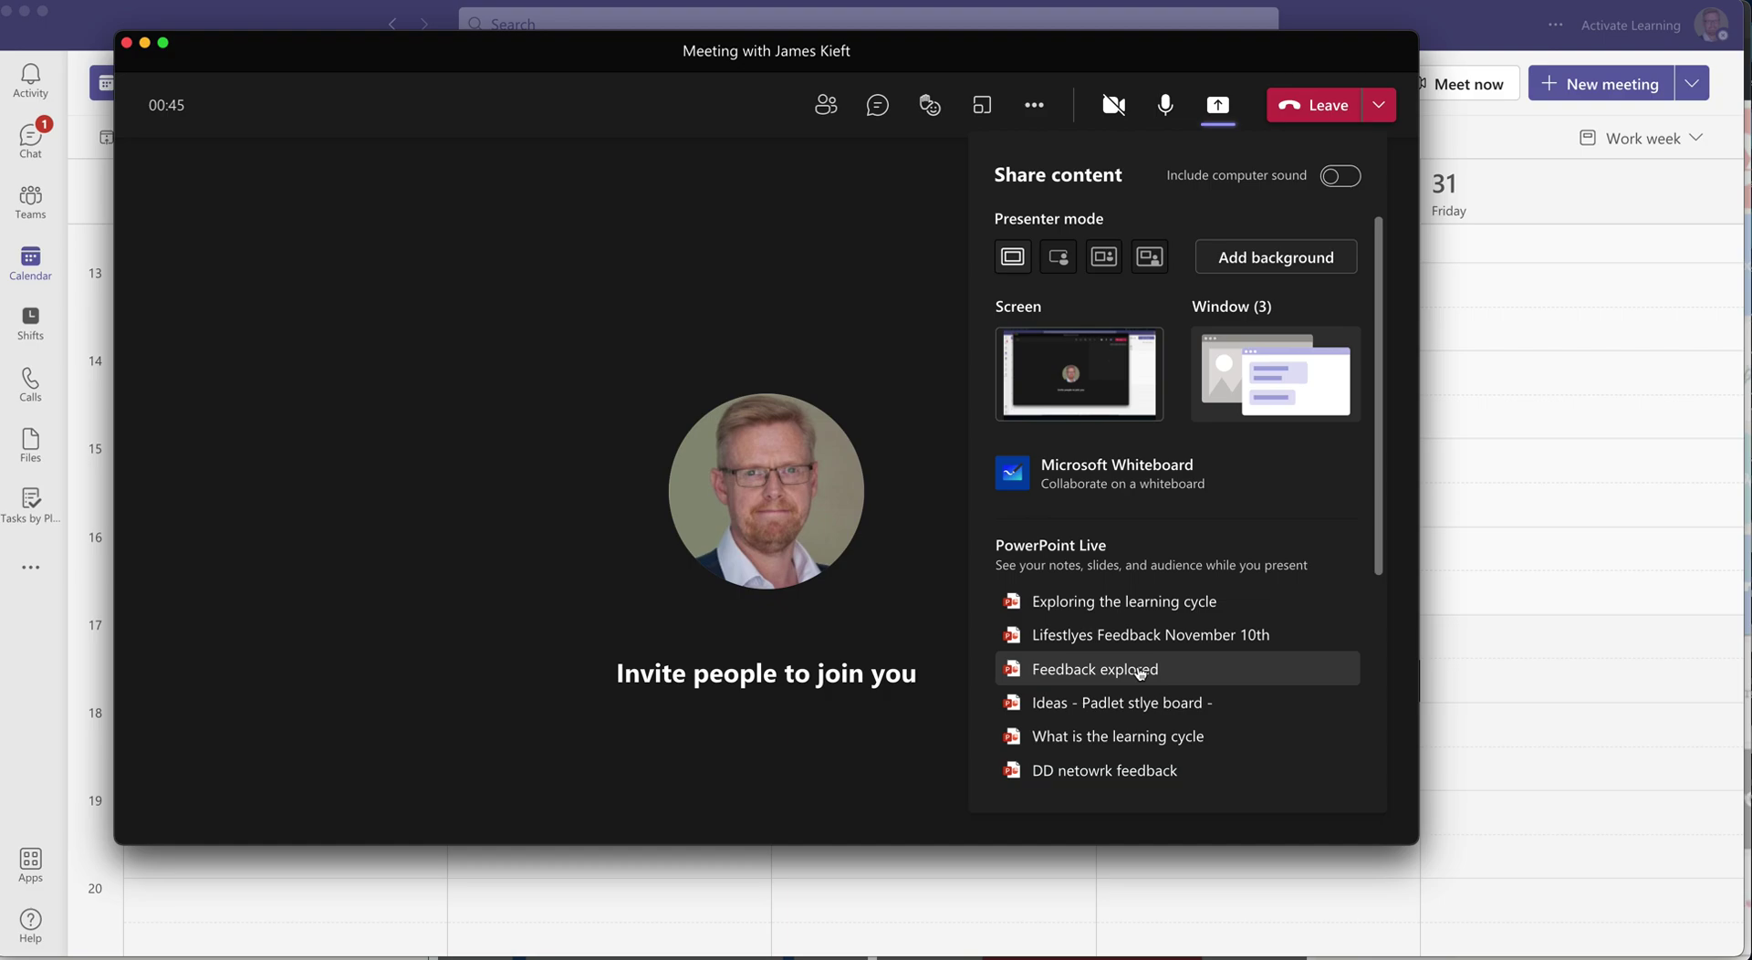
scroll(1136, 675, down, 3)
scroll(1115, 698, down, 5)
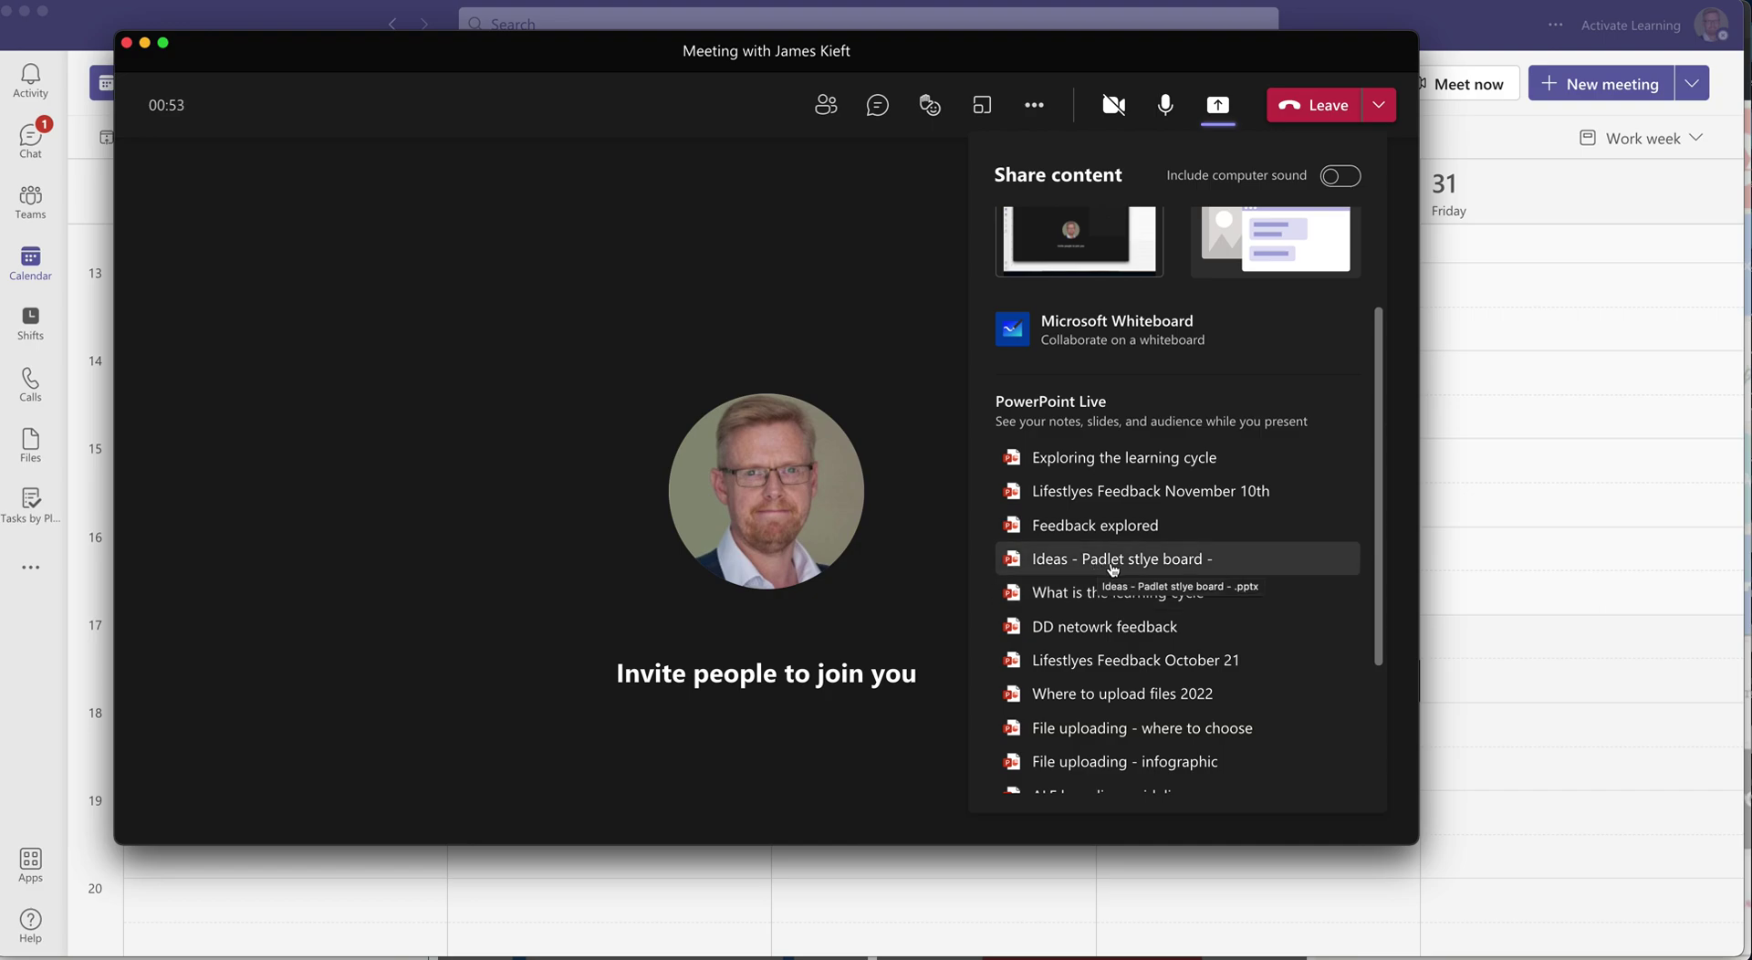
click(1110, 566)
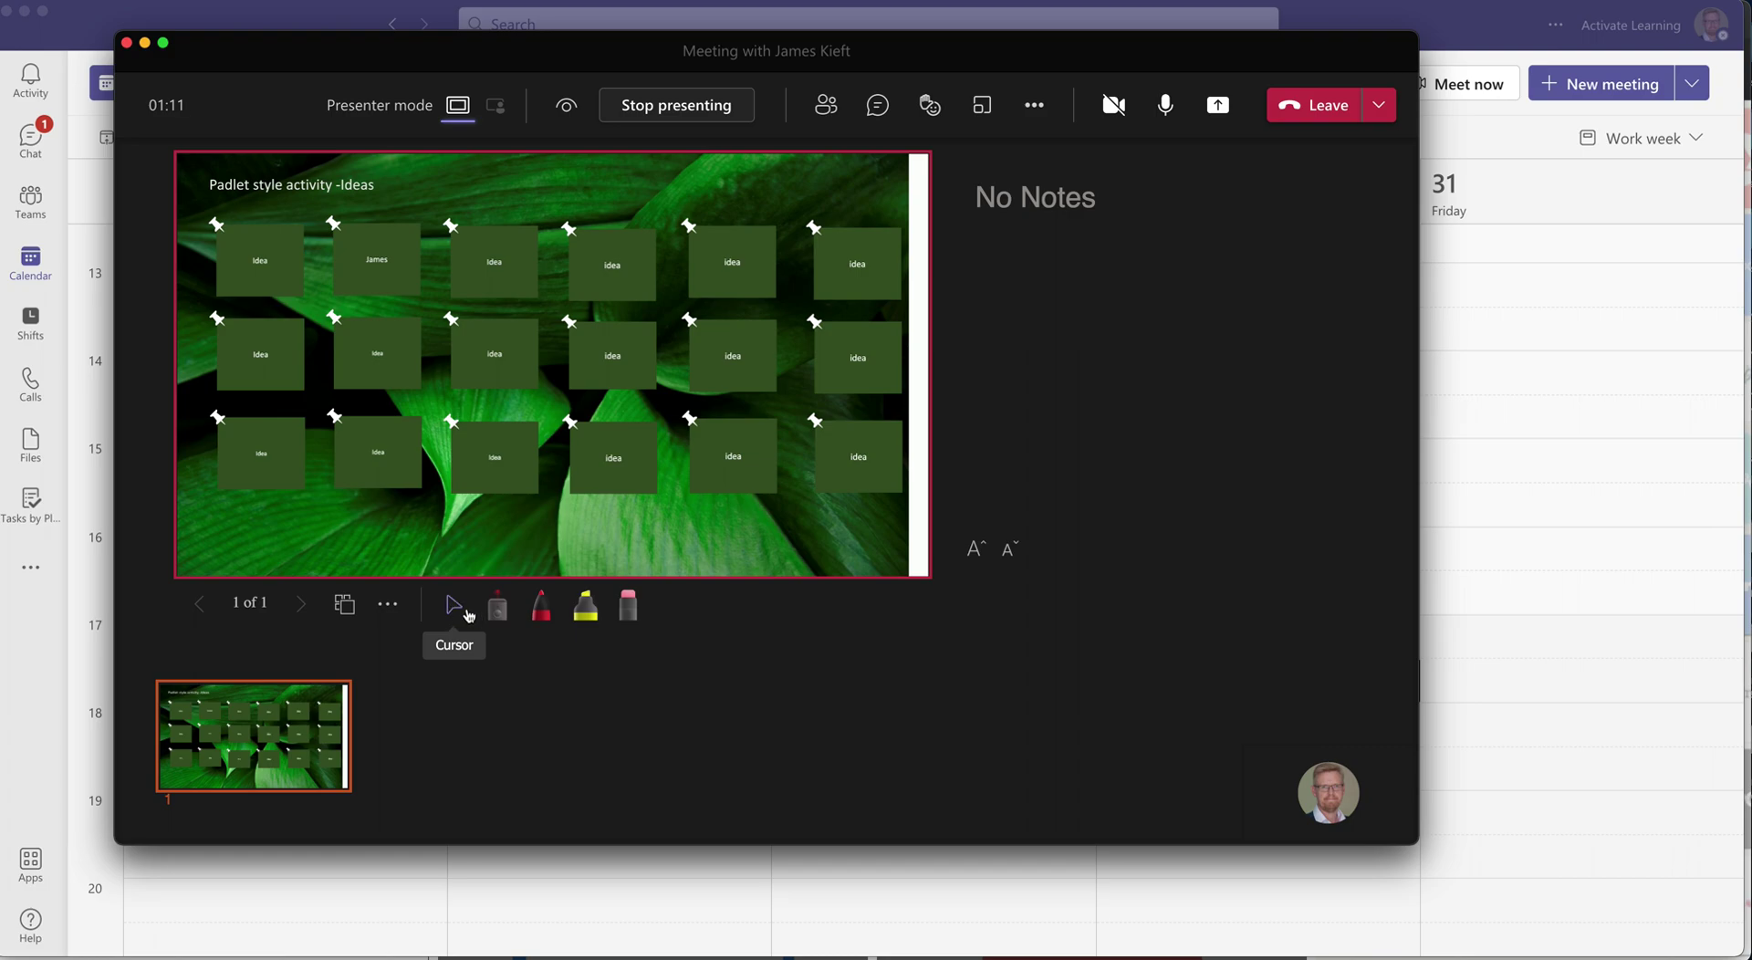
Point at the idea notes in the middle of the shared slide with the laser pointer.
click(456, 606)
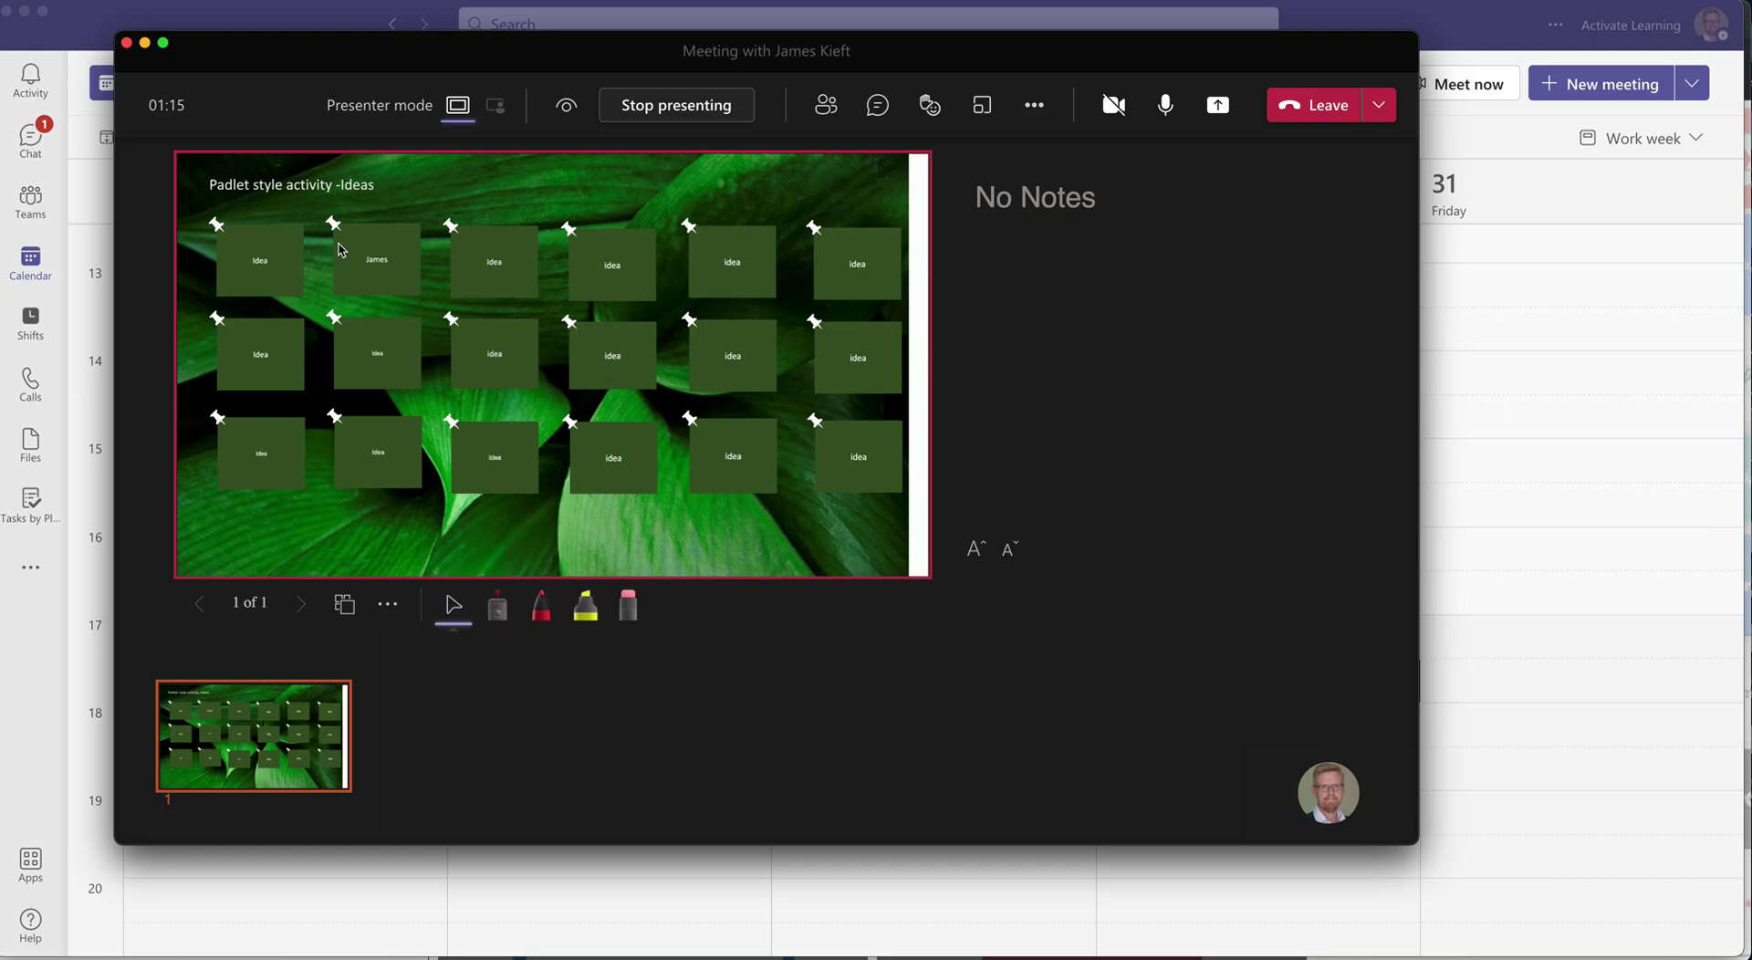
click(497, 607)
mouse_move(488, 278)
mouse_down()
mouse_move(593, 365)
mouse_move(438, 274)
mouse_move(435, 488)
mouse_up()
drag(498, 503, 585, 388)
drag(440, 460, 476, 368)
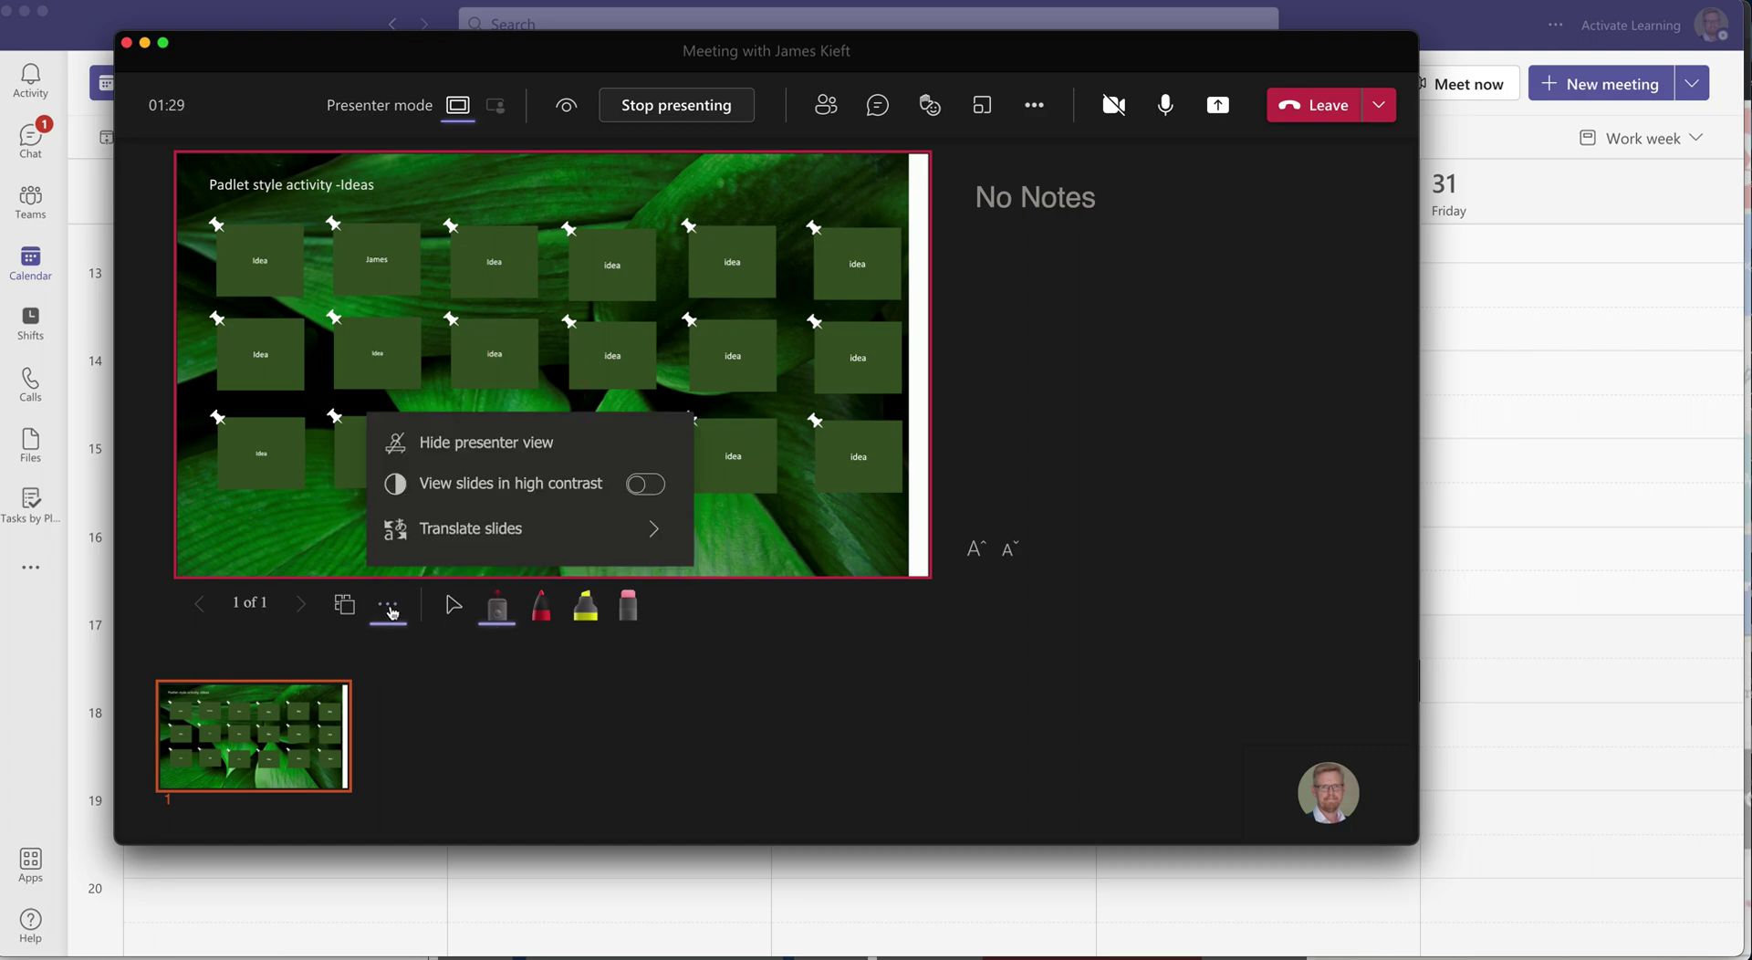
Hide the presenter view of the shared slide and show it again.
click(389, 607)
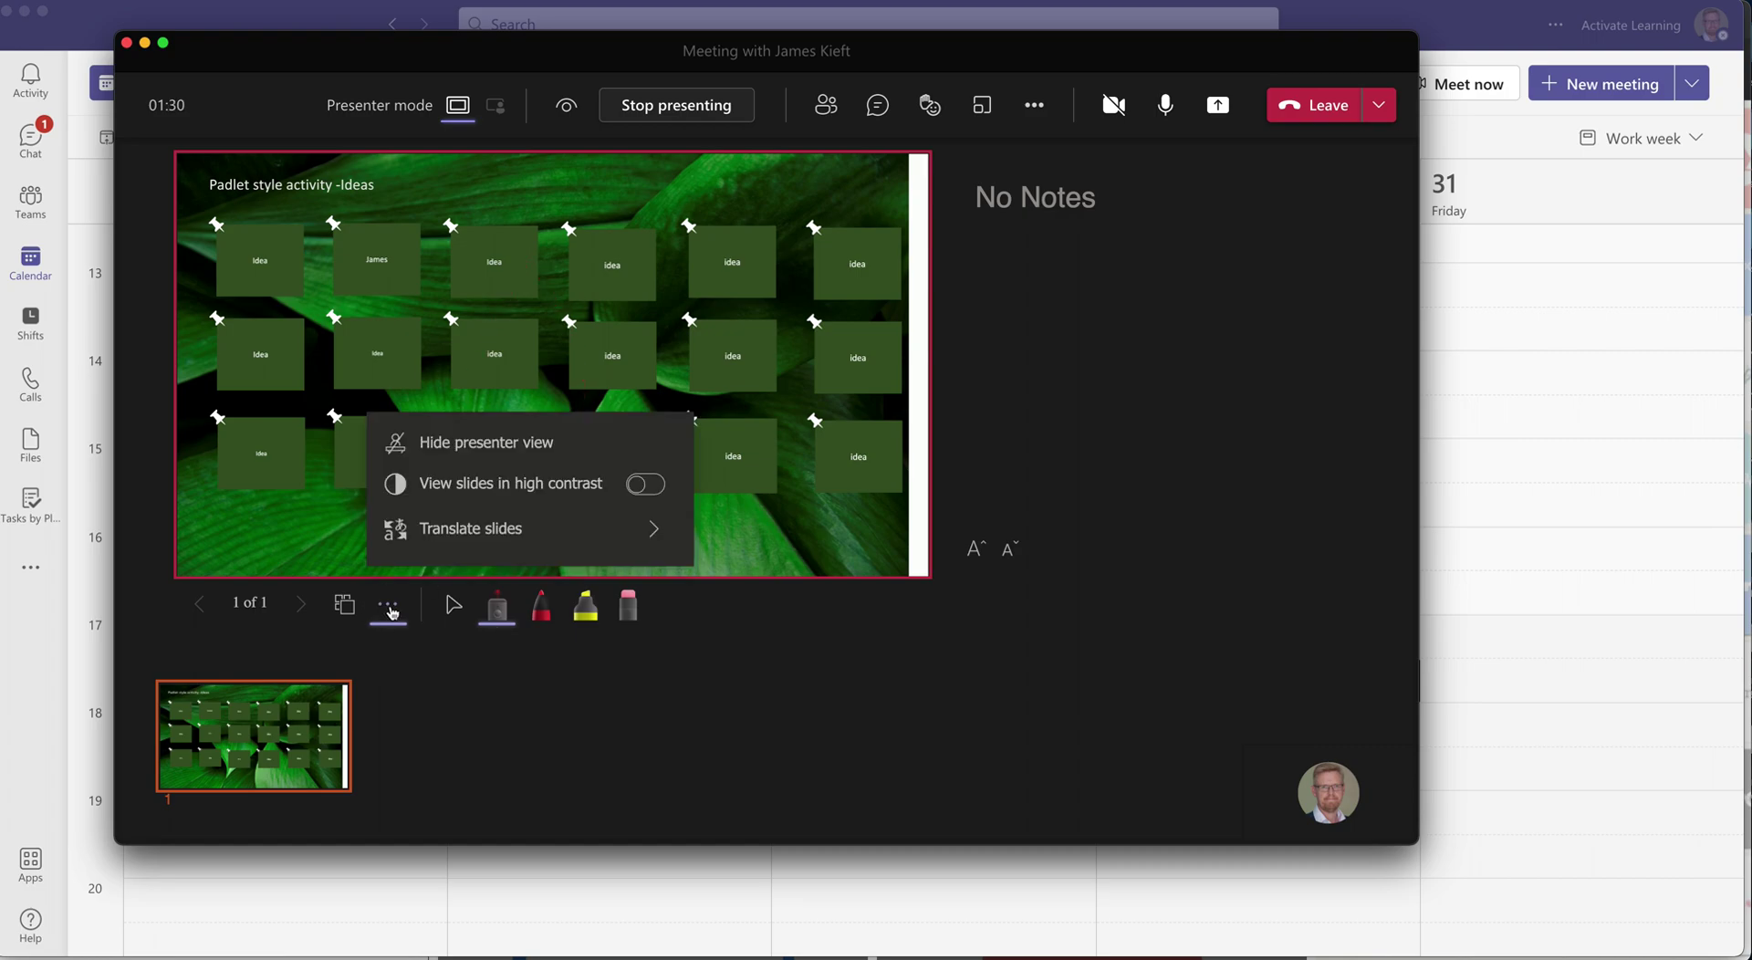
click(506, 443)
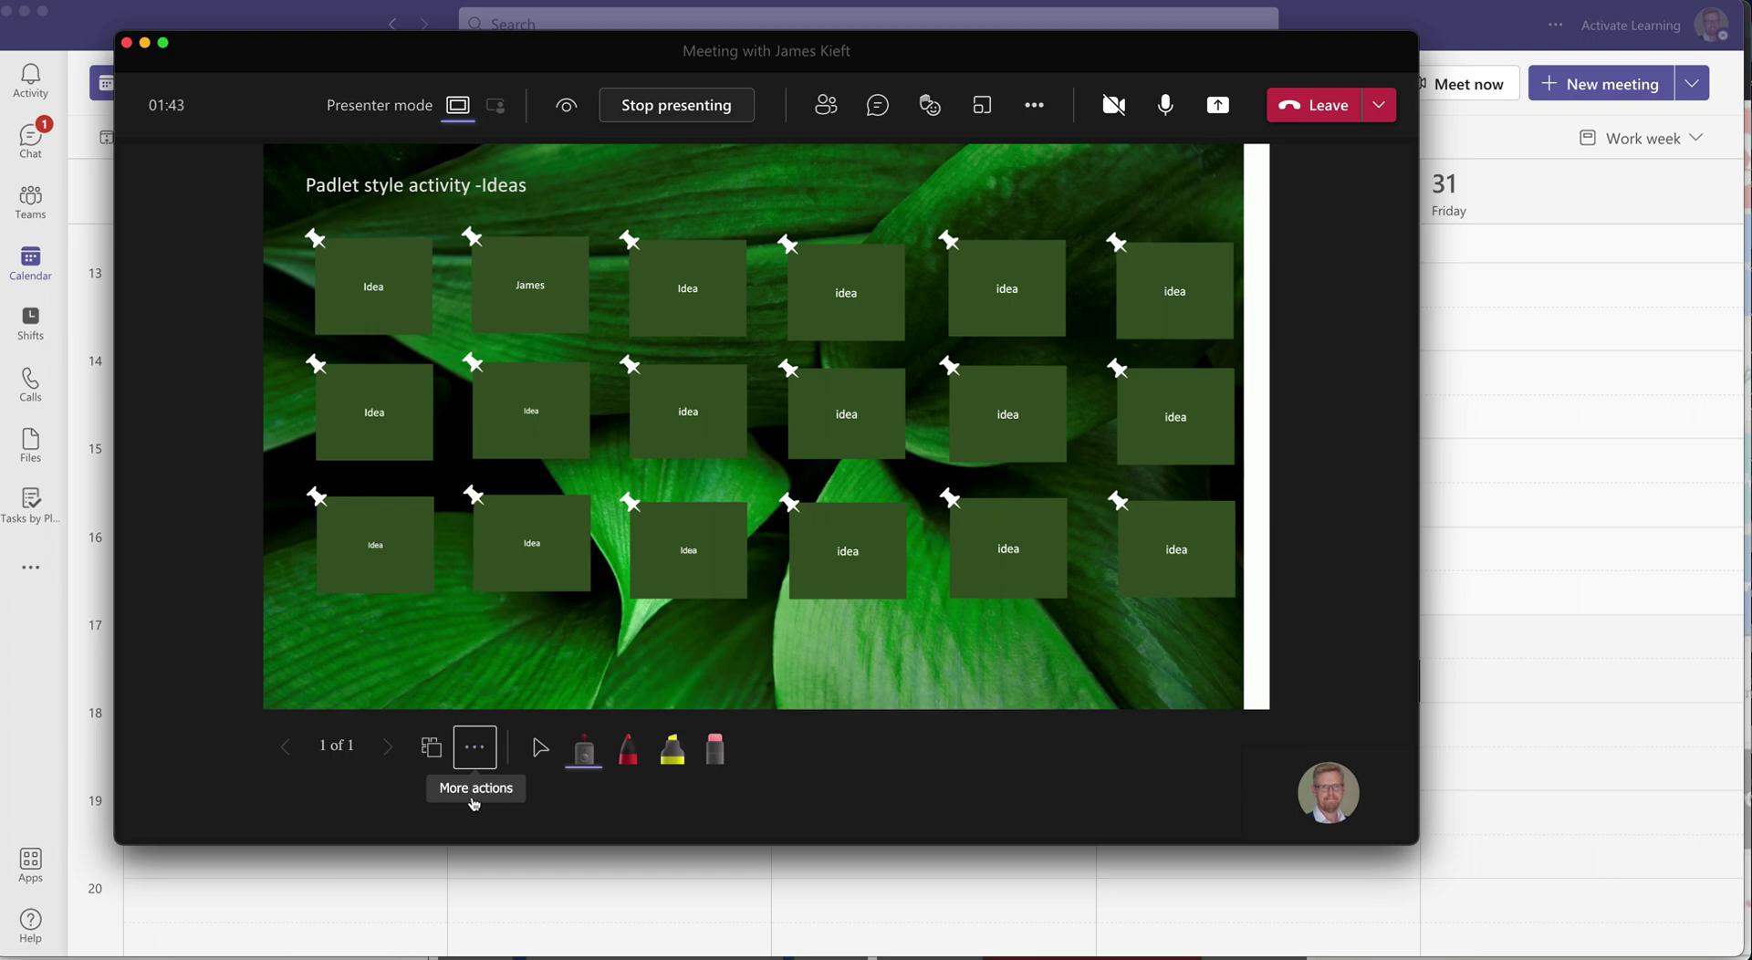
click(476, 748)
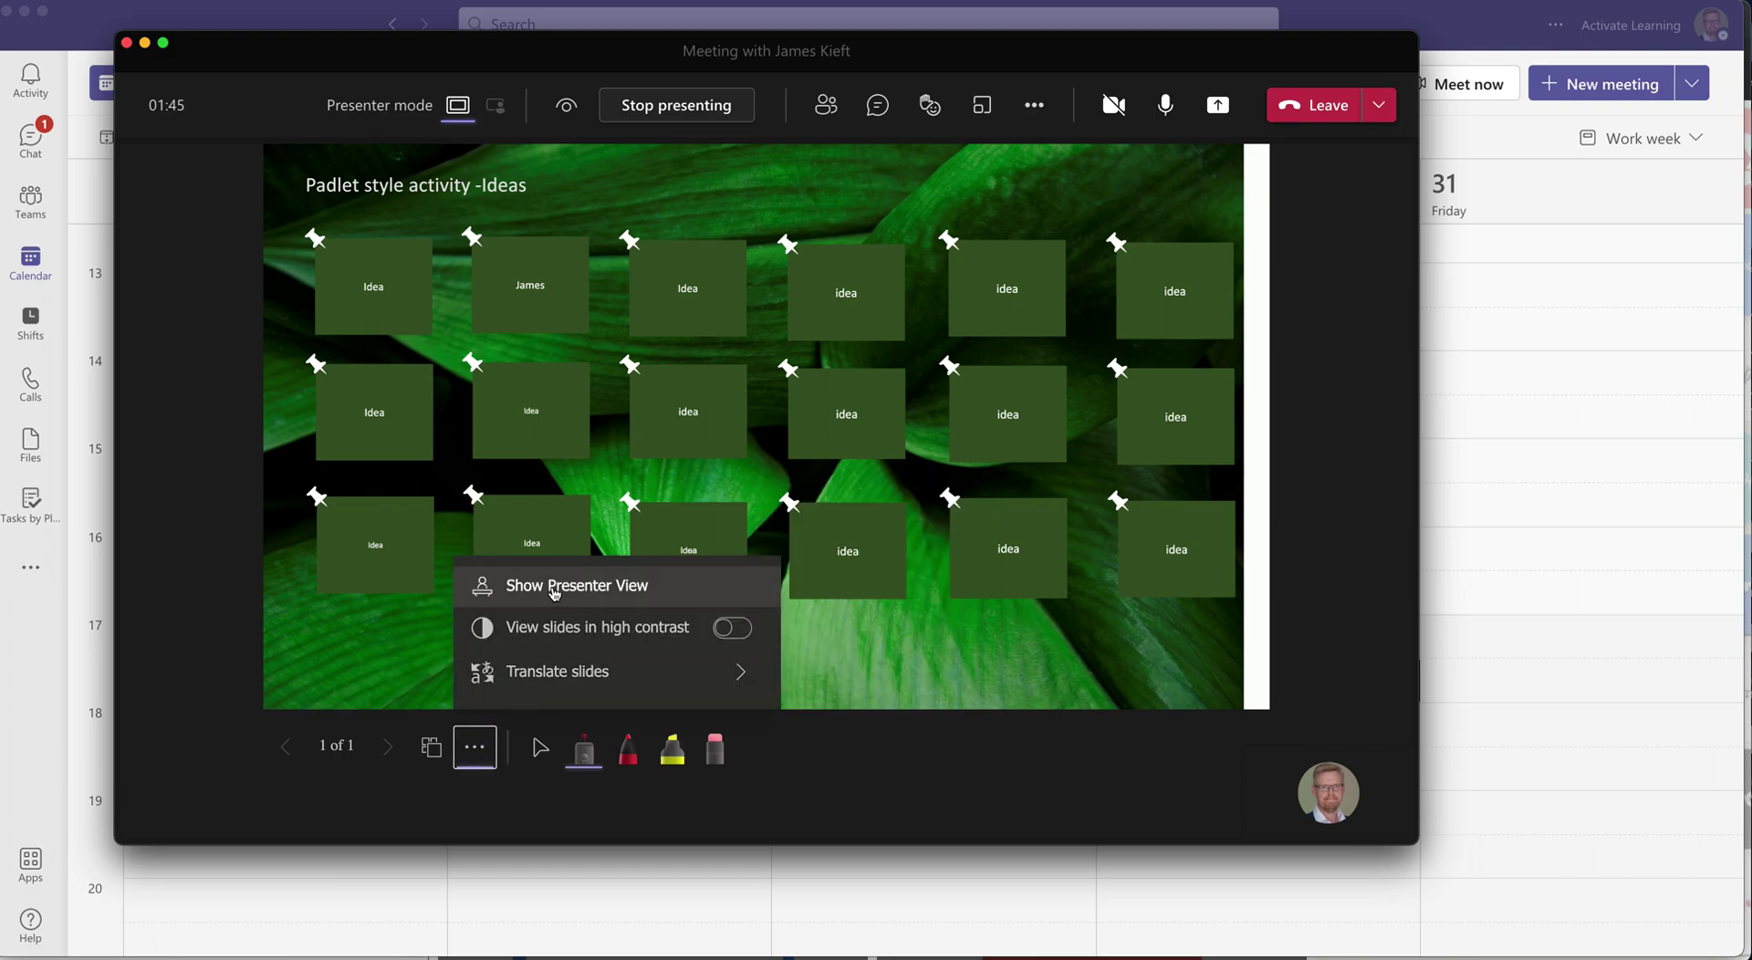
click(552, 584)
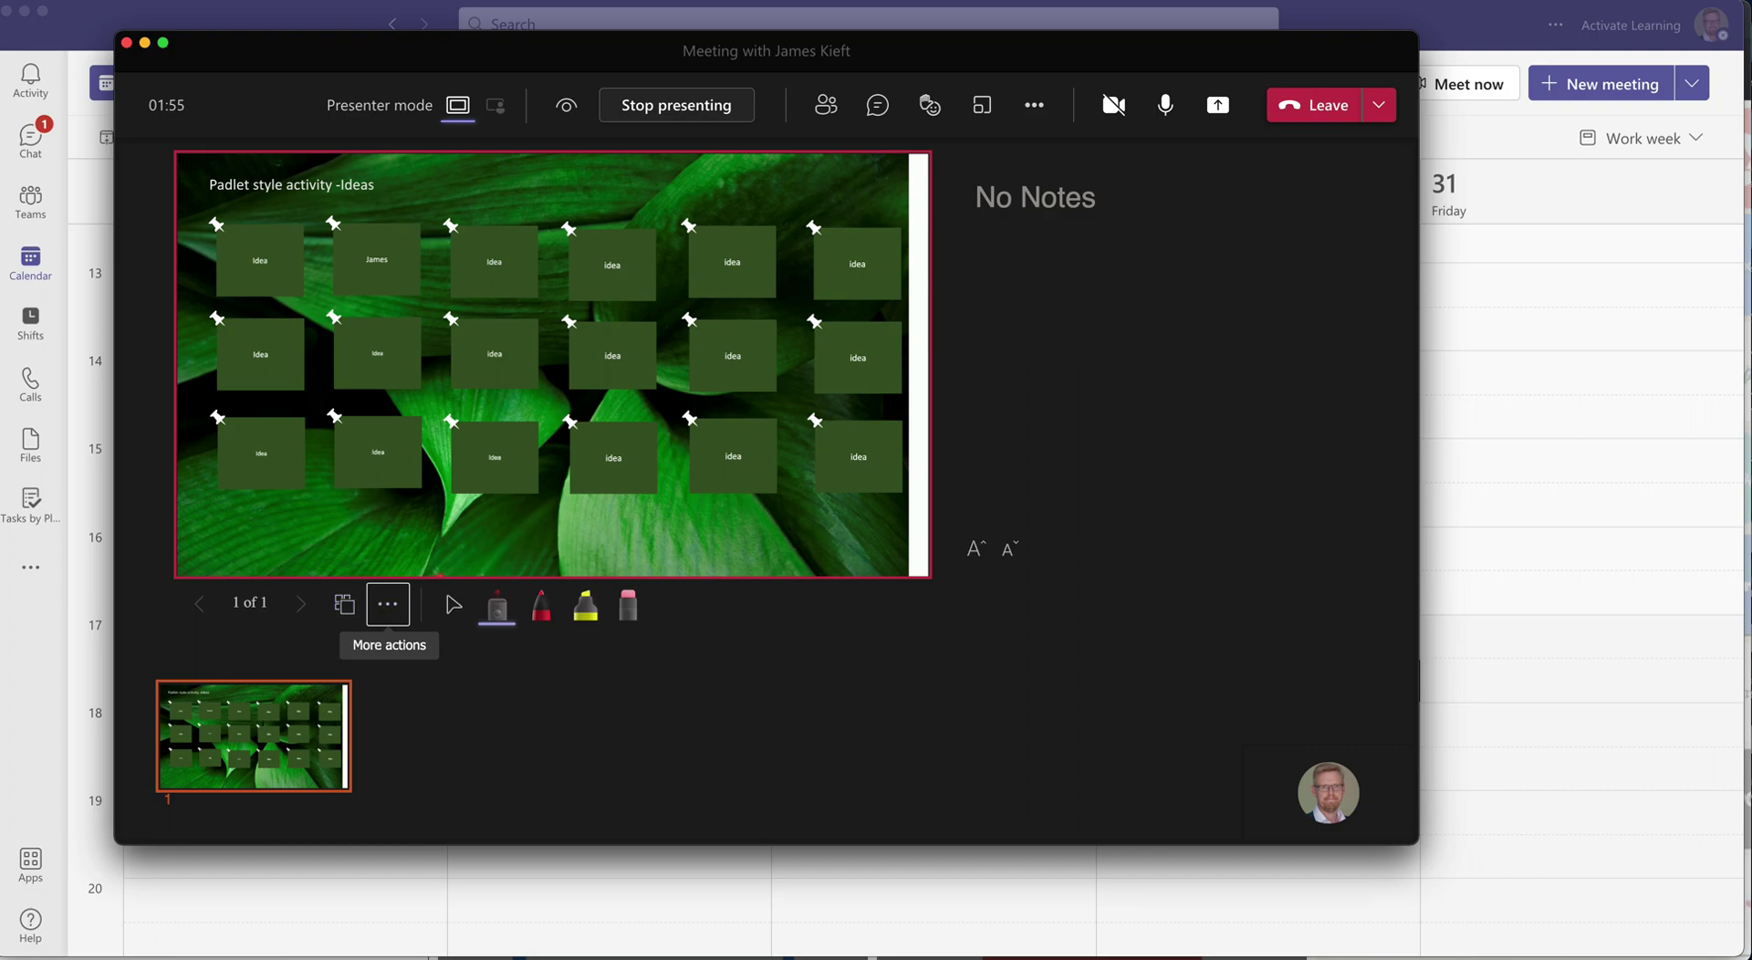
Switch back to the cursor and prevent participants from moving through the shared presentation on their own.
click(453, 605)
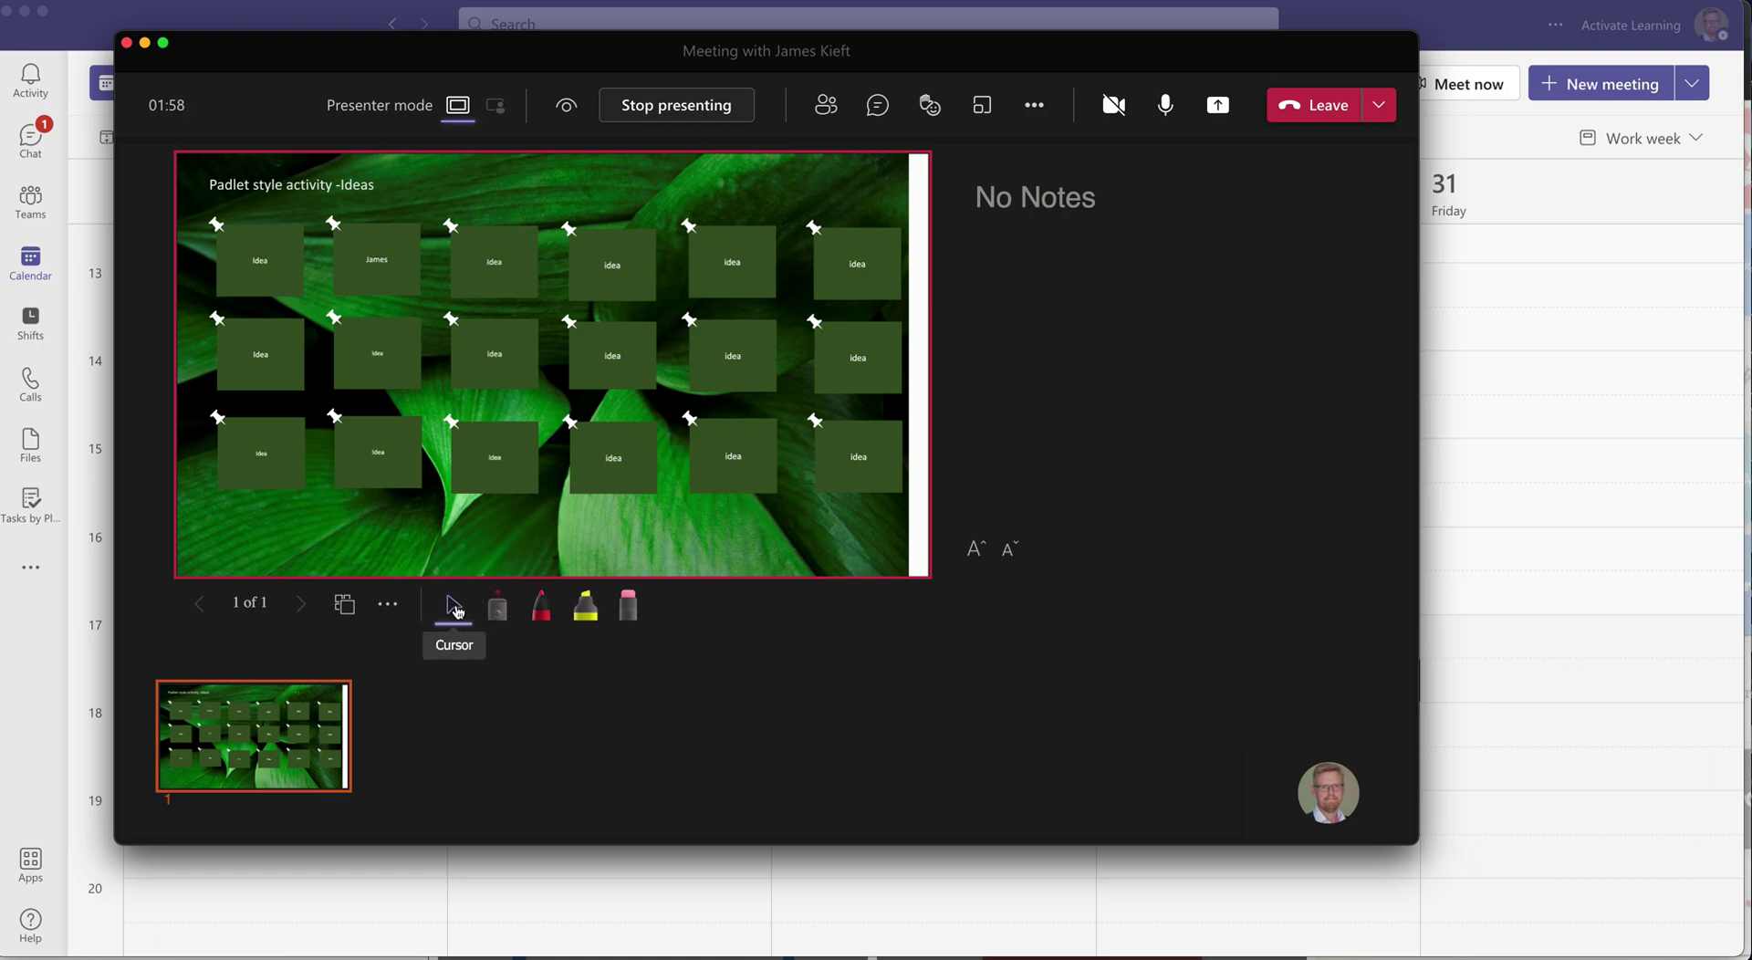
click(566, 113)
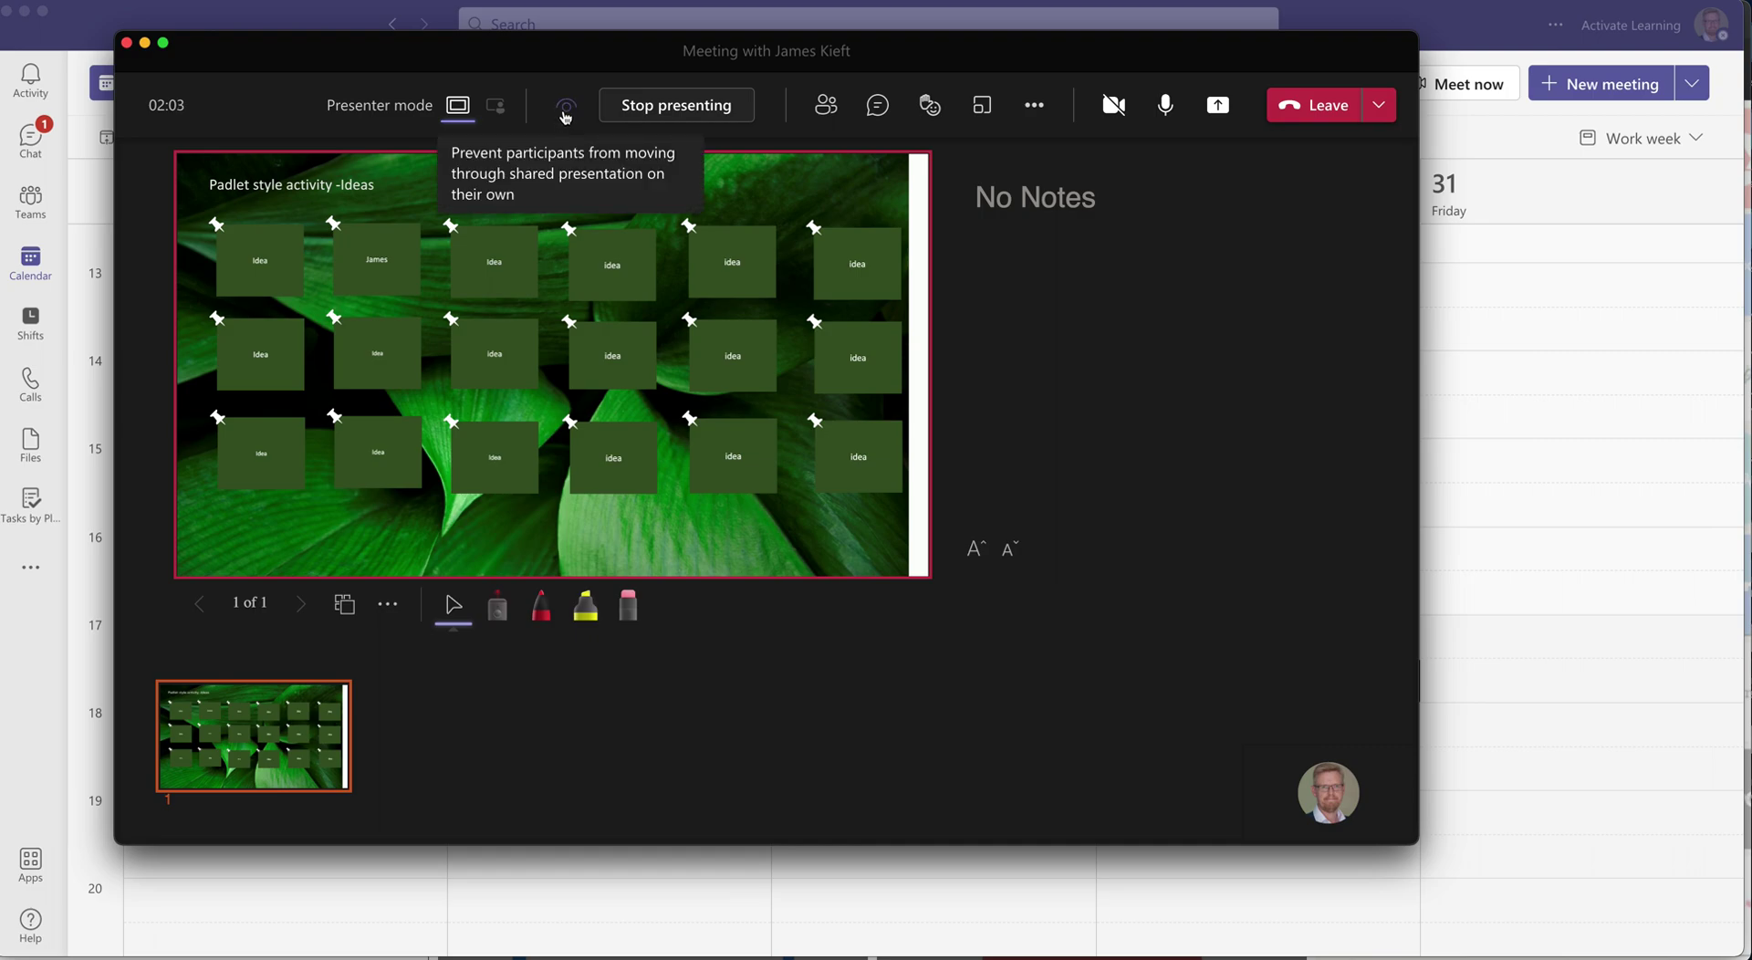
click(567, 113)
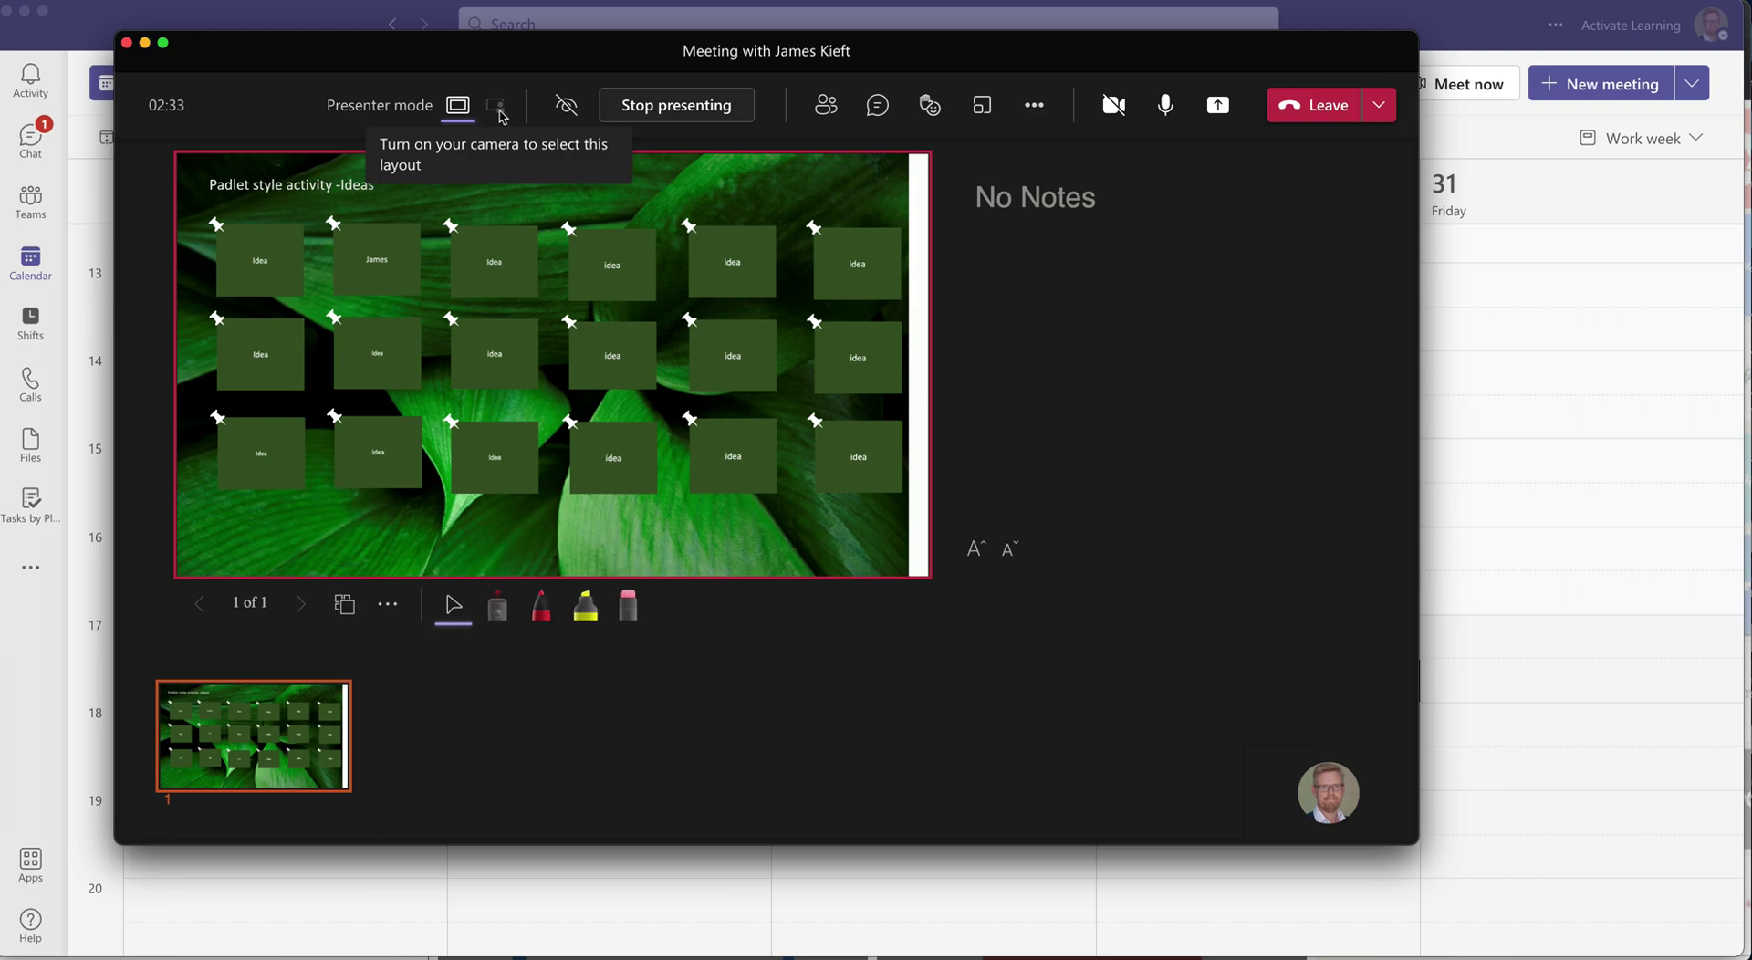
Turn on the camera and set the presenter mode to the layout that overlays the presenter on the slide.
click(1115, 112)
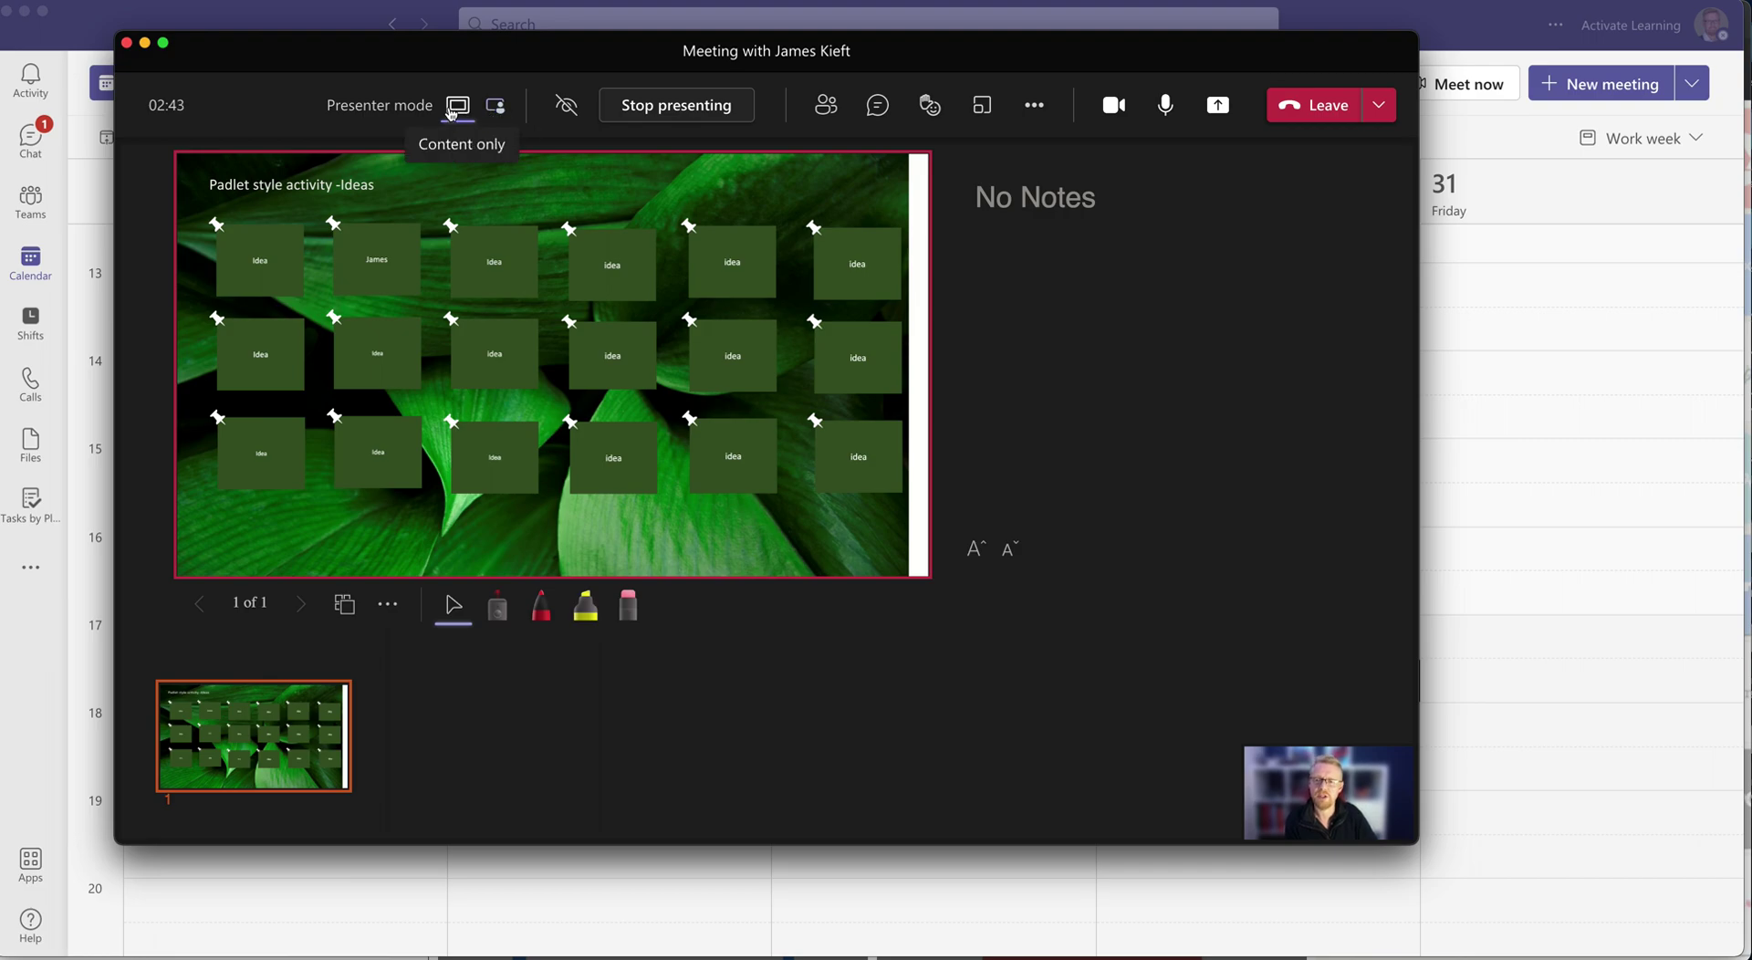
click(500, 108)
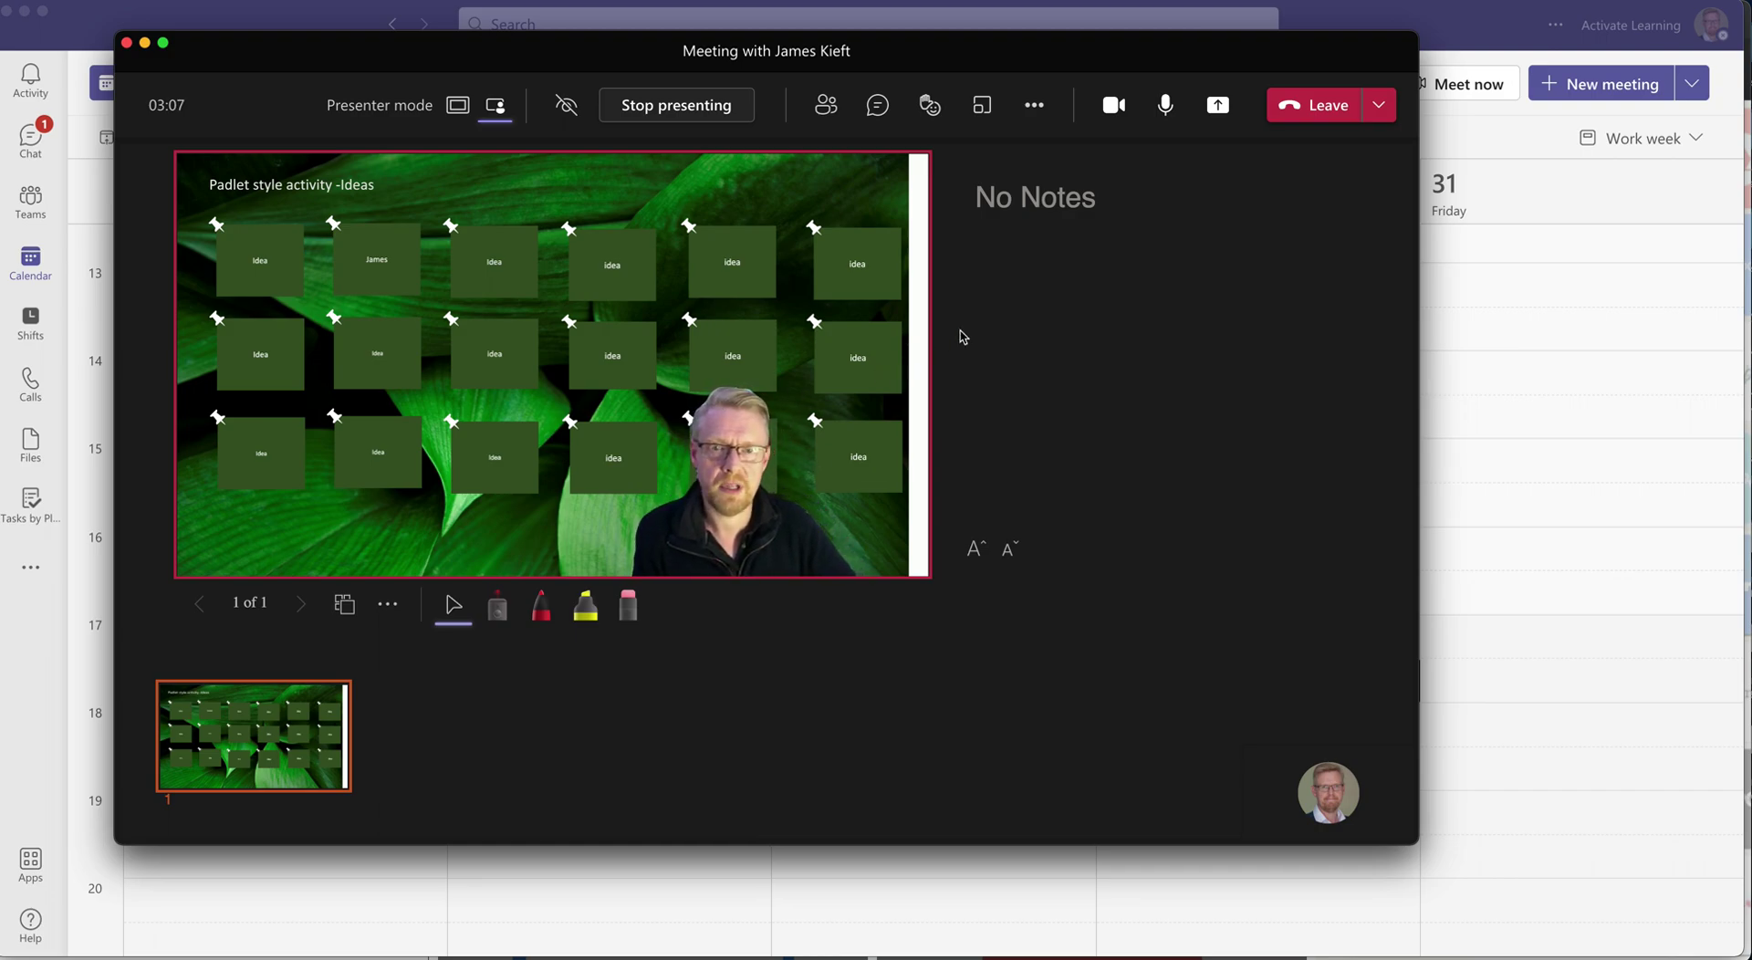
Stop presenting the slides for everyone and share the "My edtech blog" browser window in the meeting.
click(652, 113)
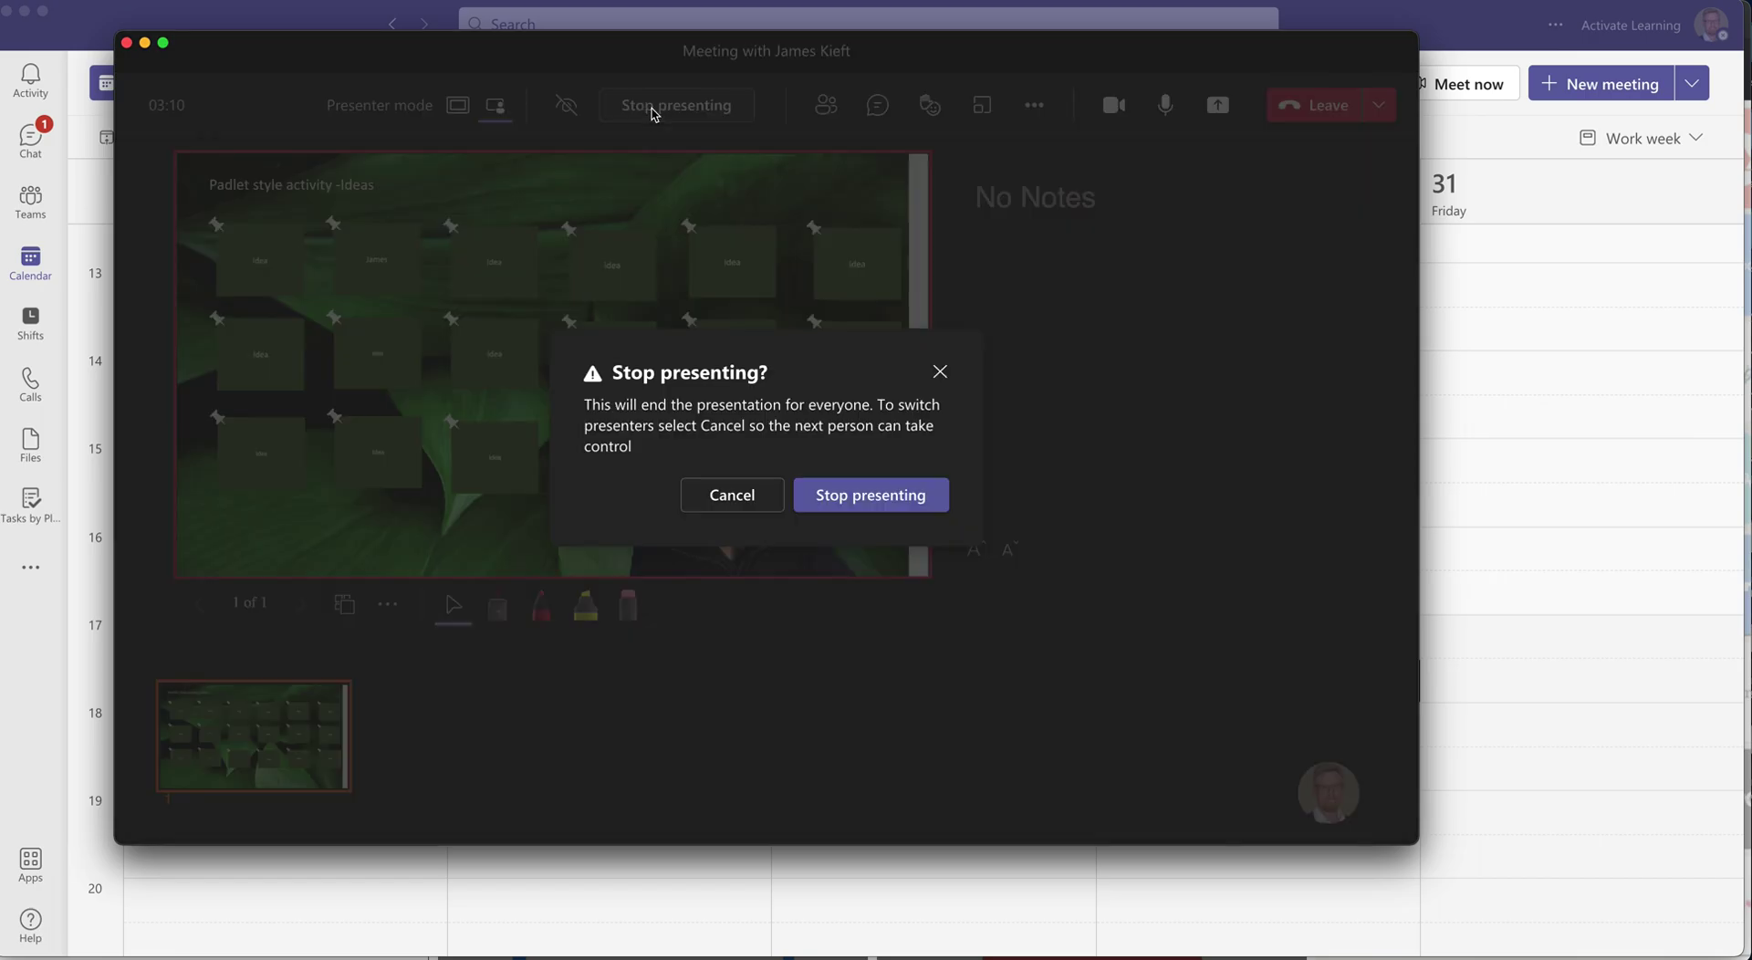
click(884, 497)
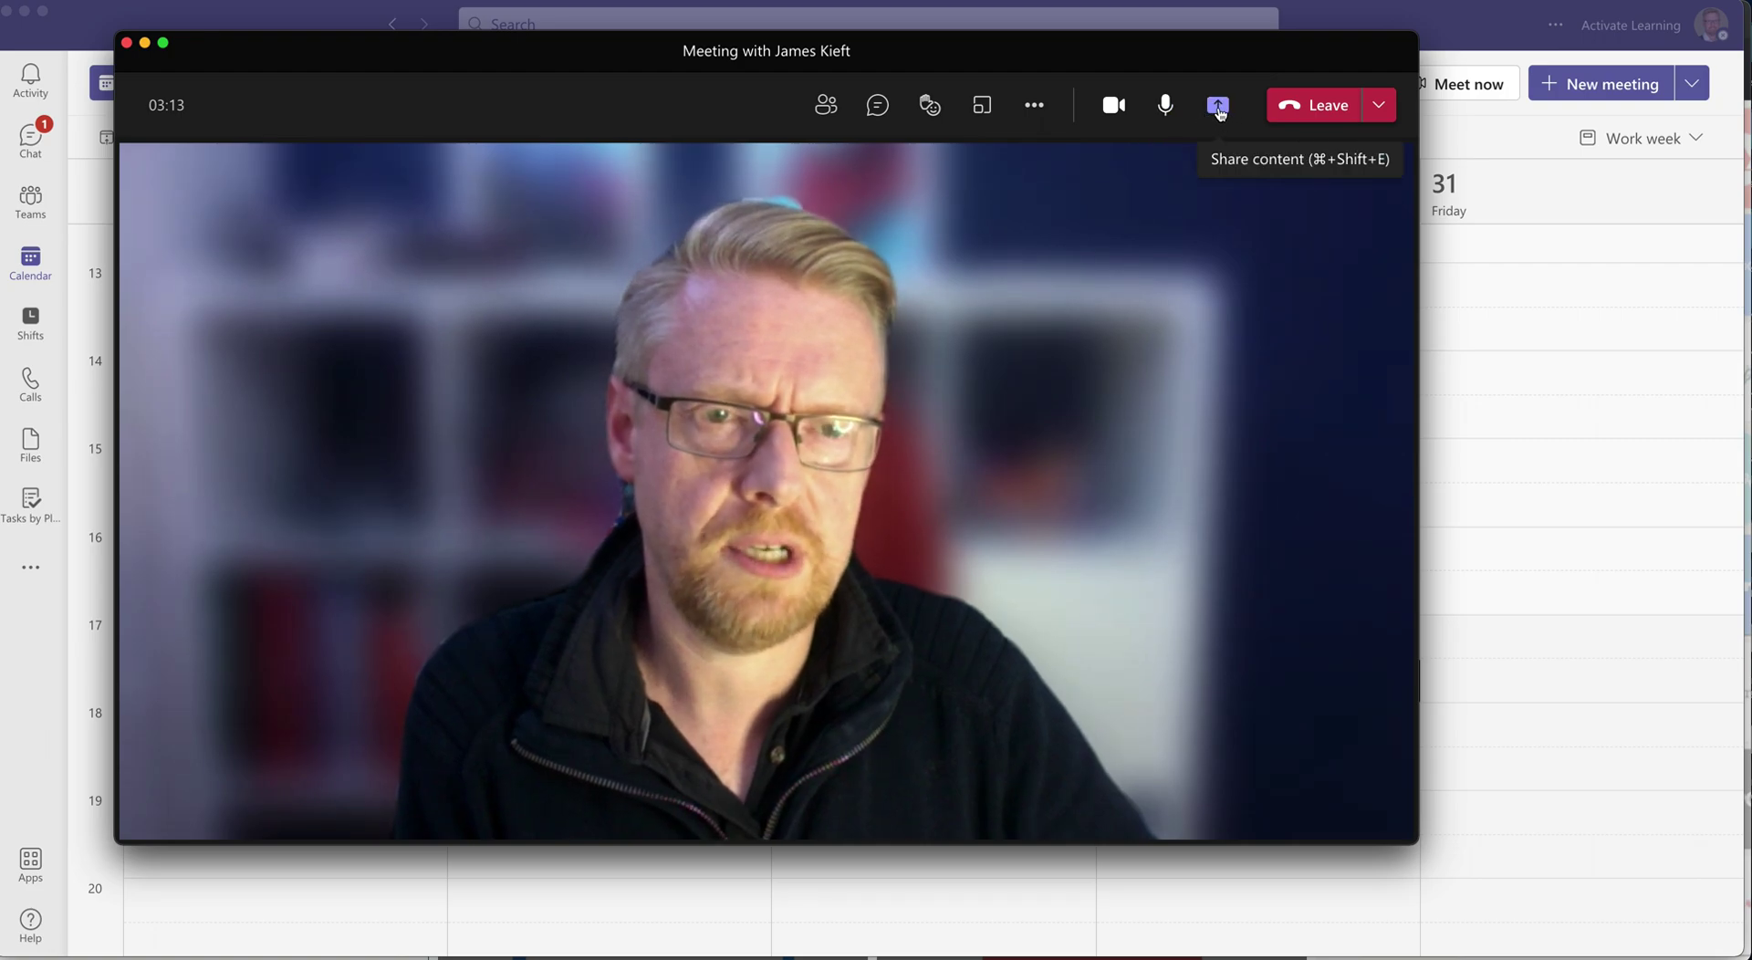
click(1217, 108)
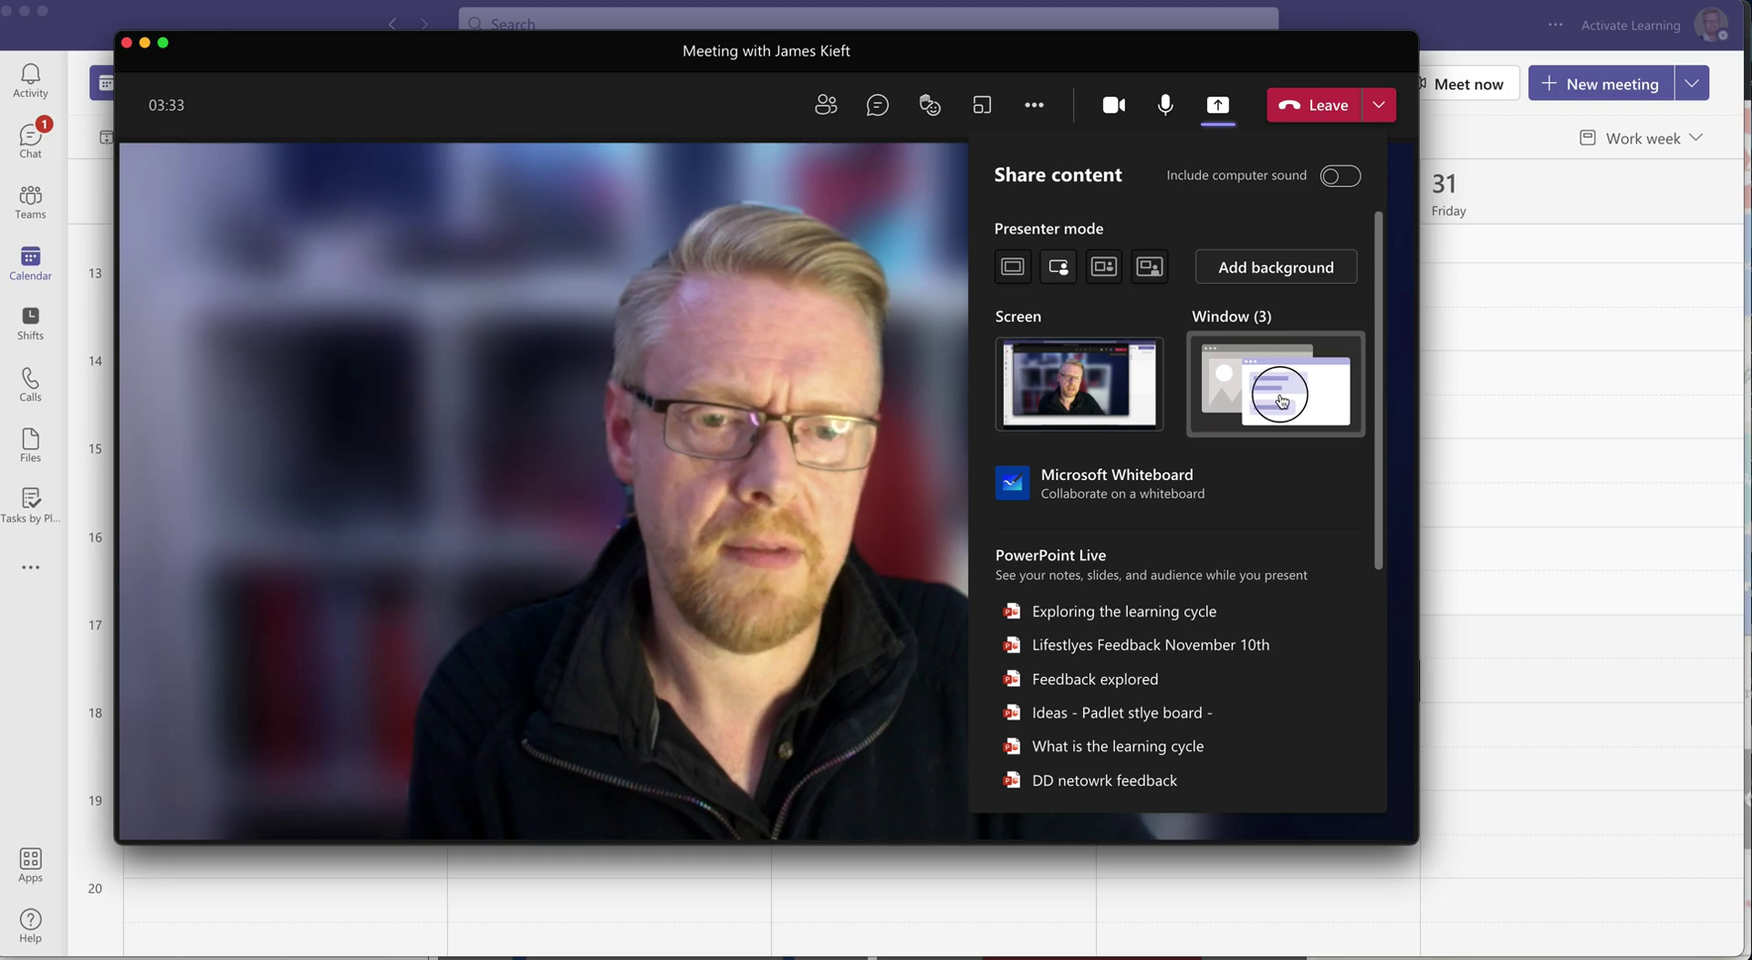
click(1274, 388)
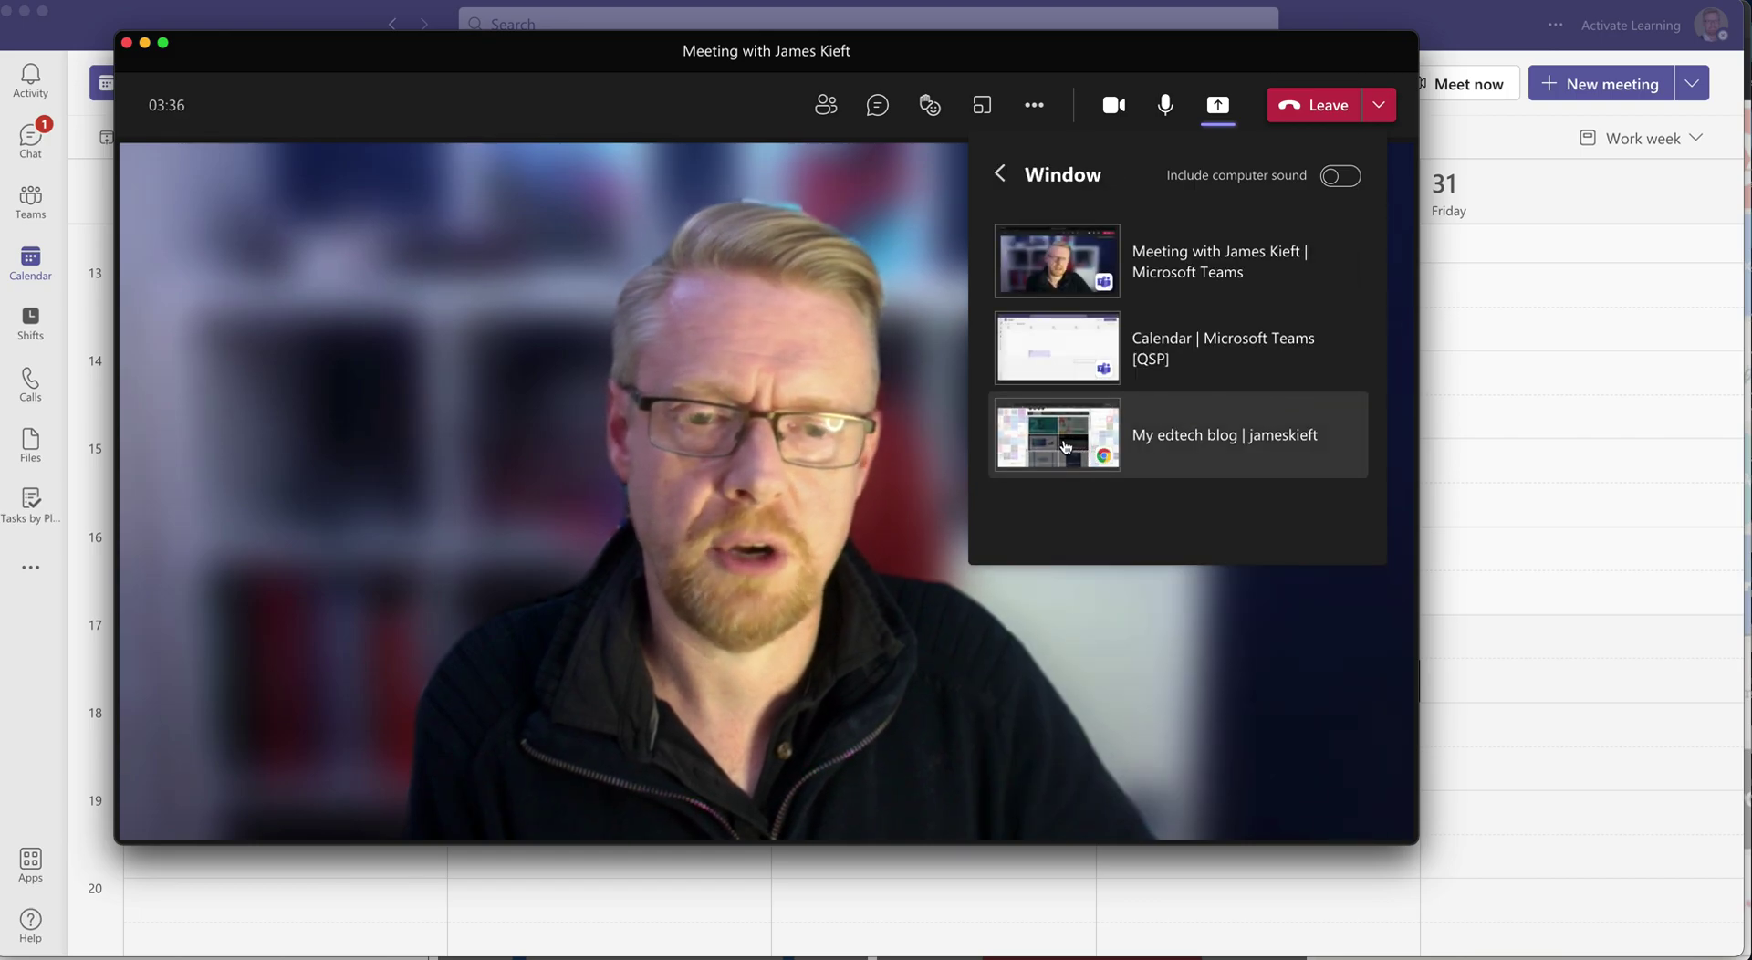
click(1066, 447)
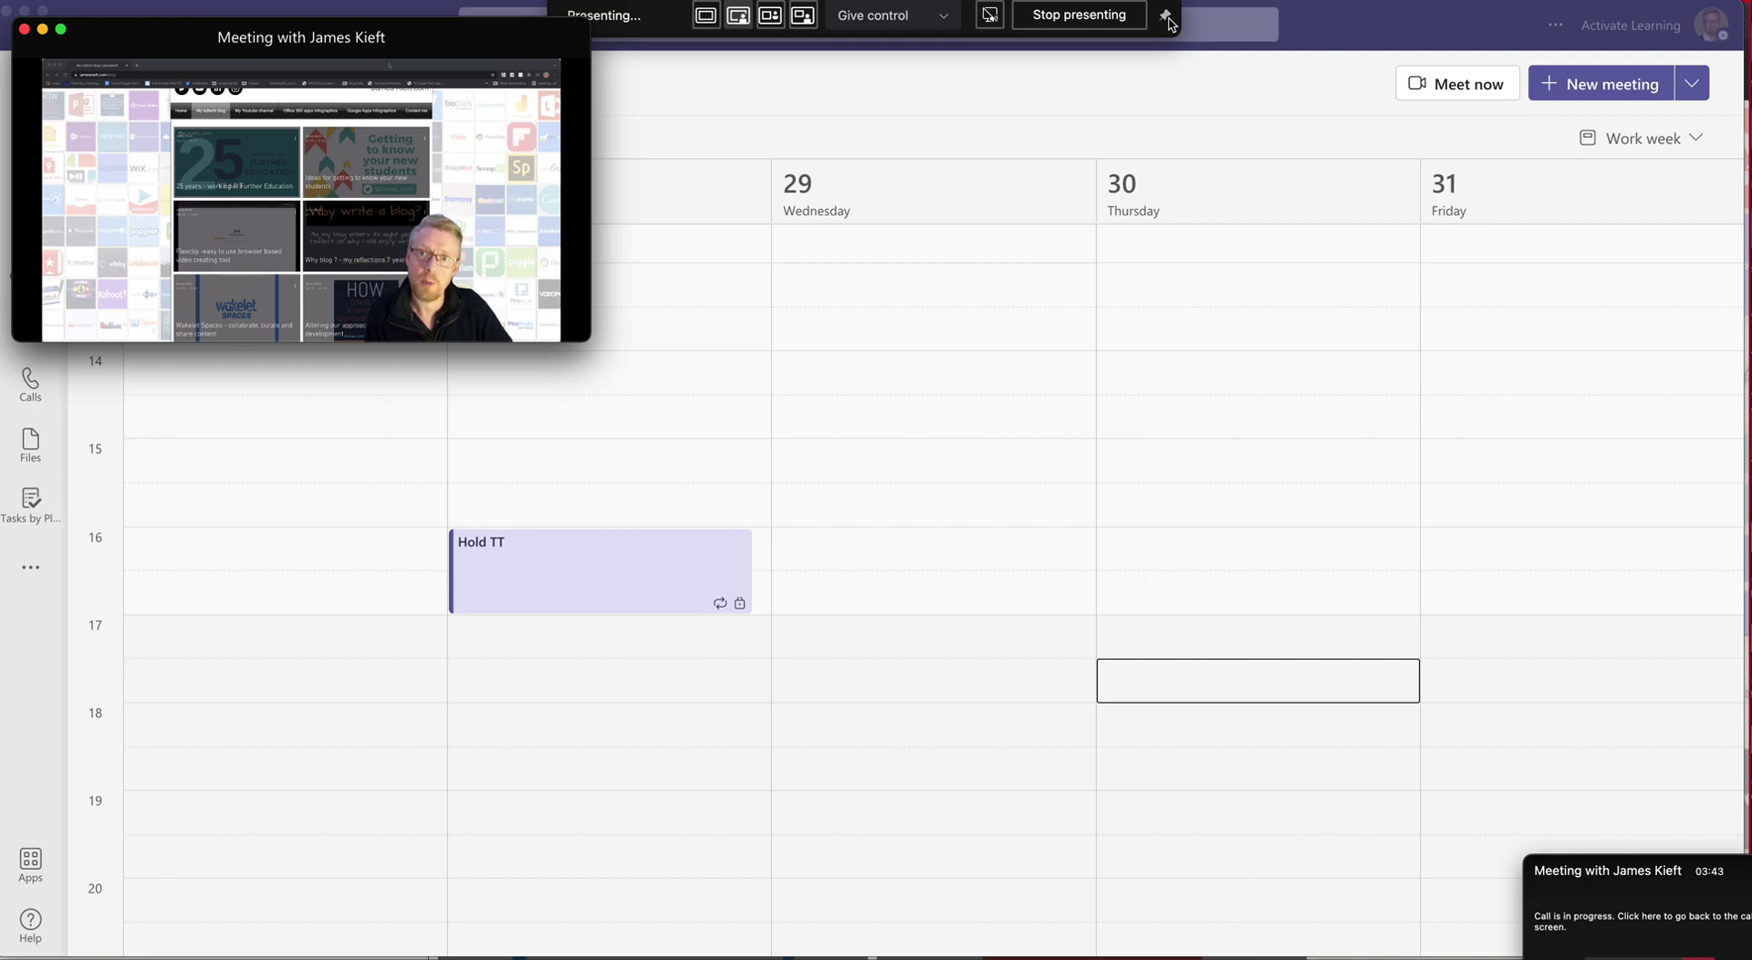
Pin the presenting toolbar and move the small meeting preview window slightly down.
click(1167, 19)
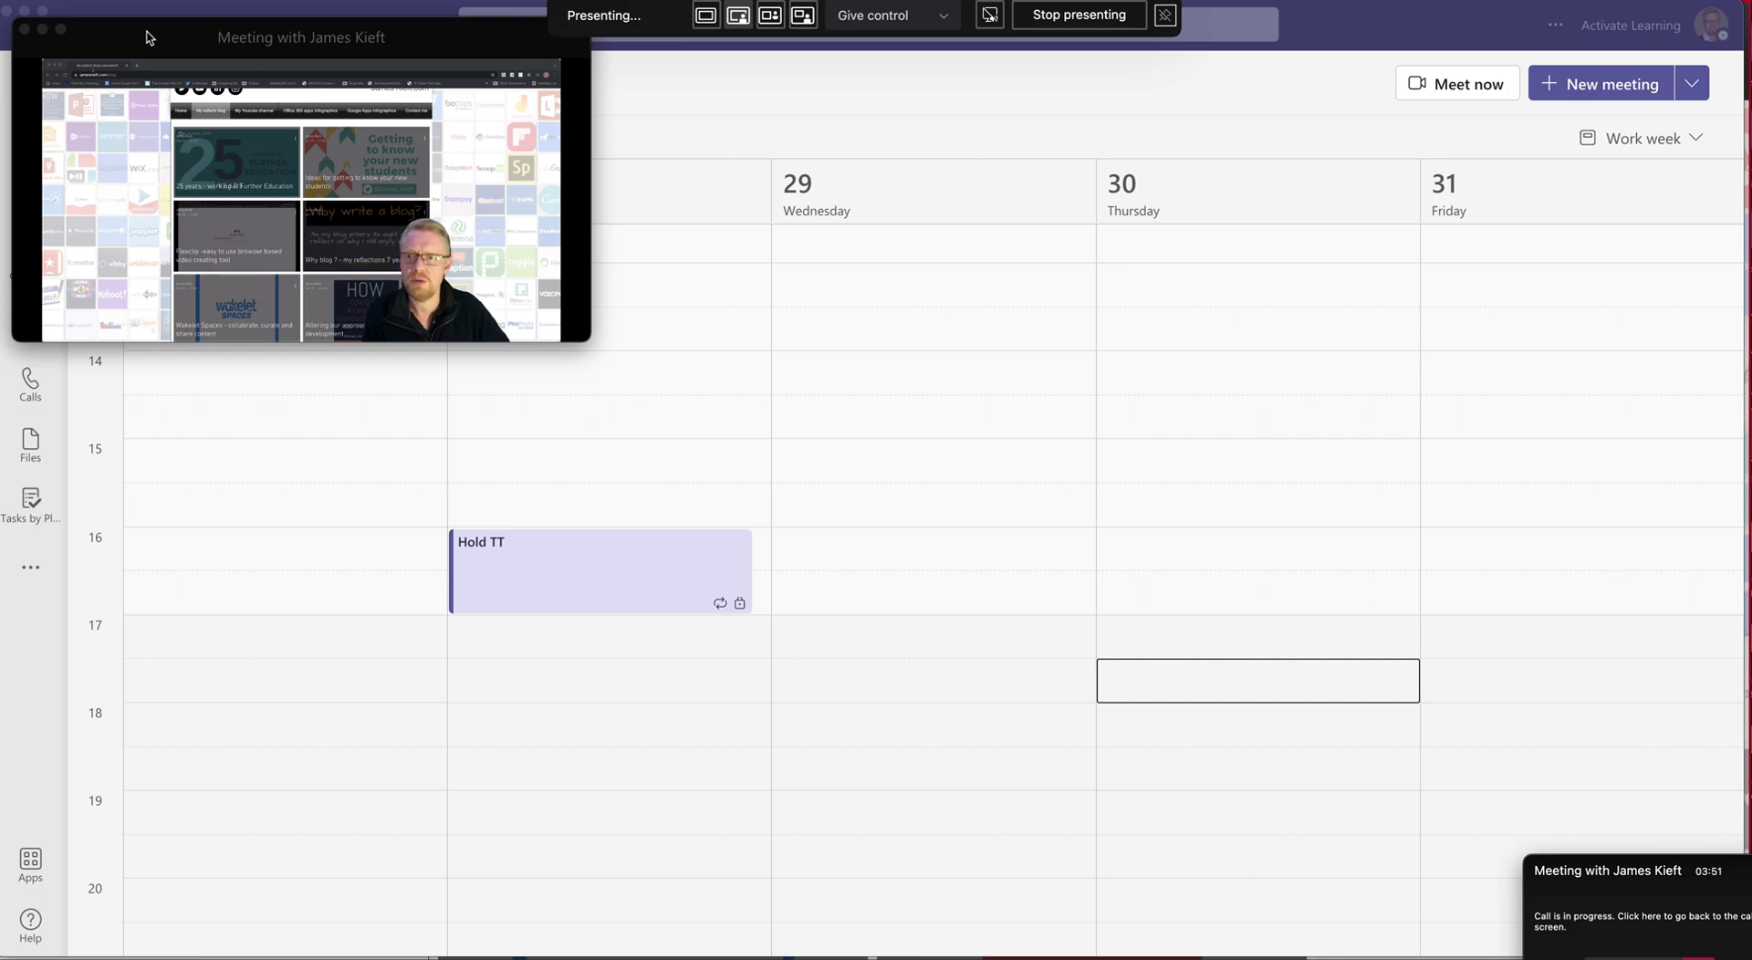
drag(135, 36, 138, 49)
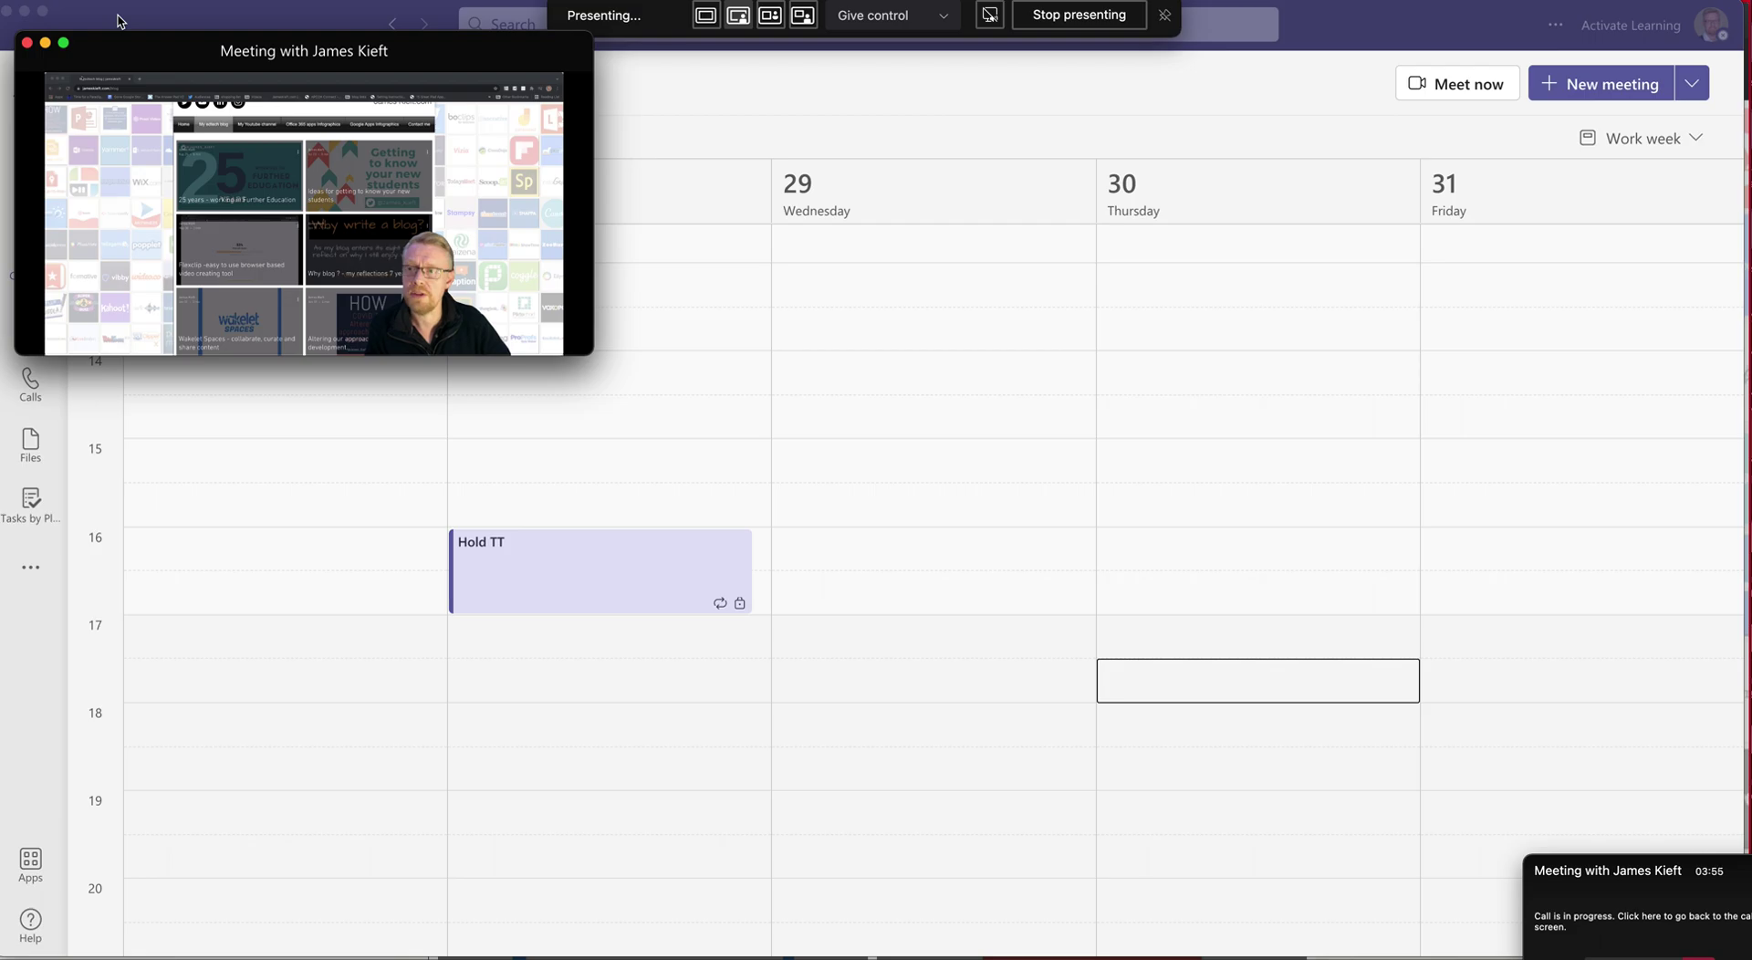
Minimise the calendar window and open the blog post "Ideas for getting to know your new students" in the shared browser.
click(24, 14)
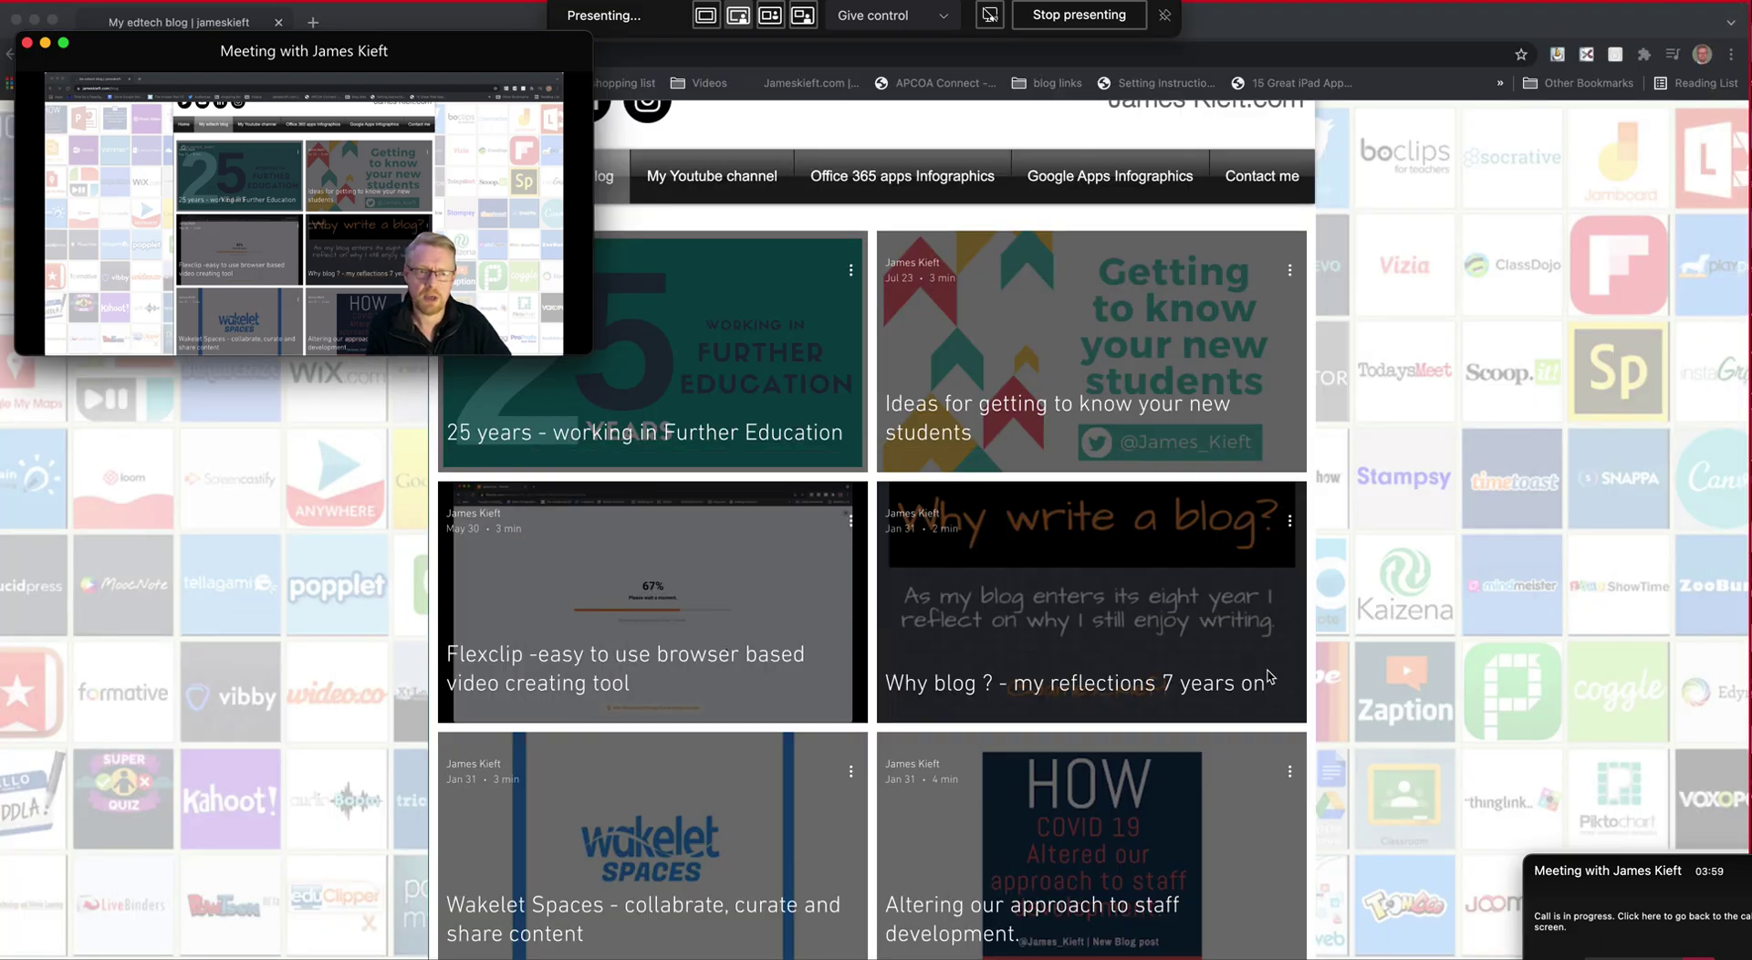
click(1111, 369)
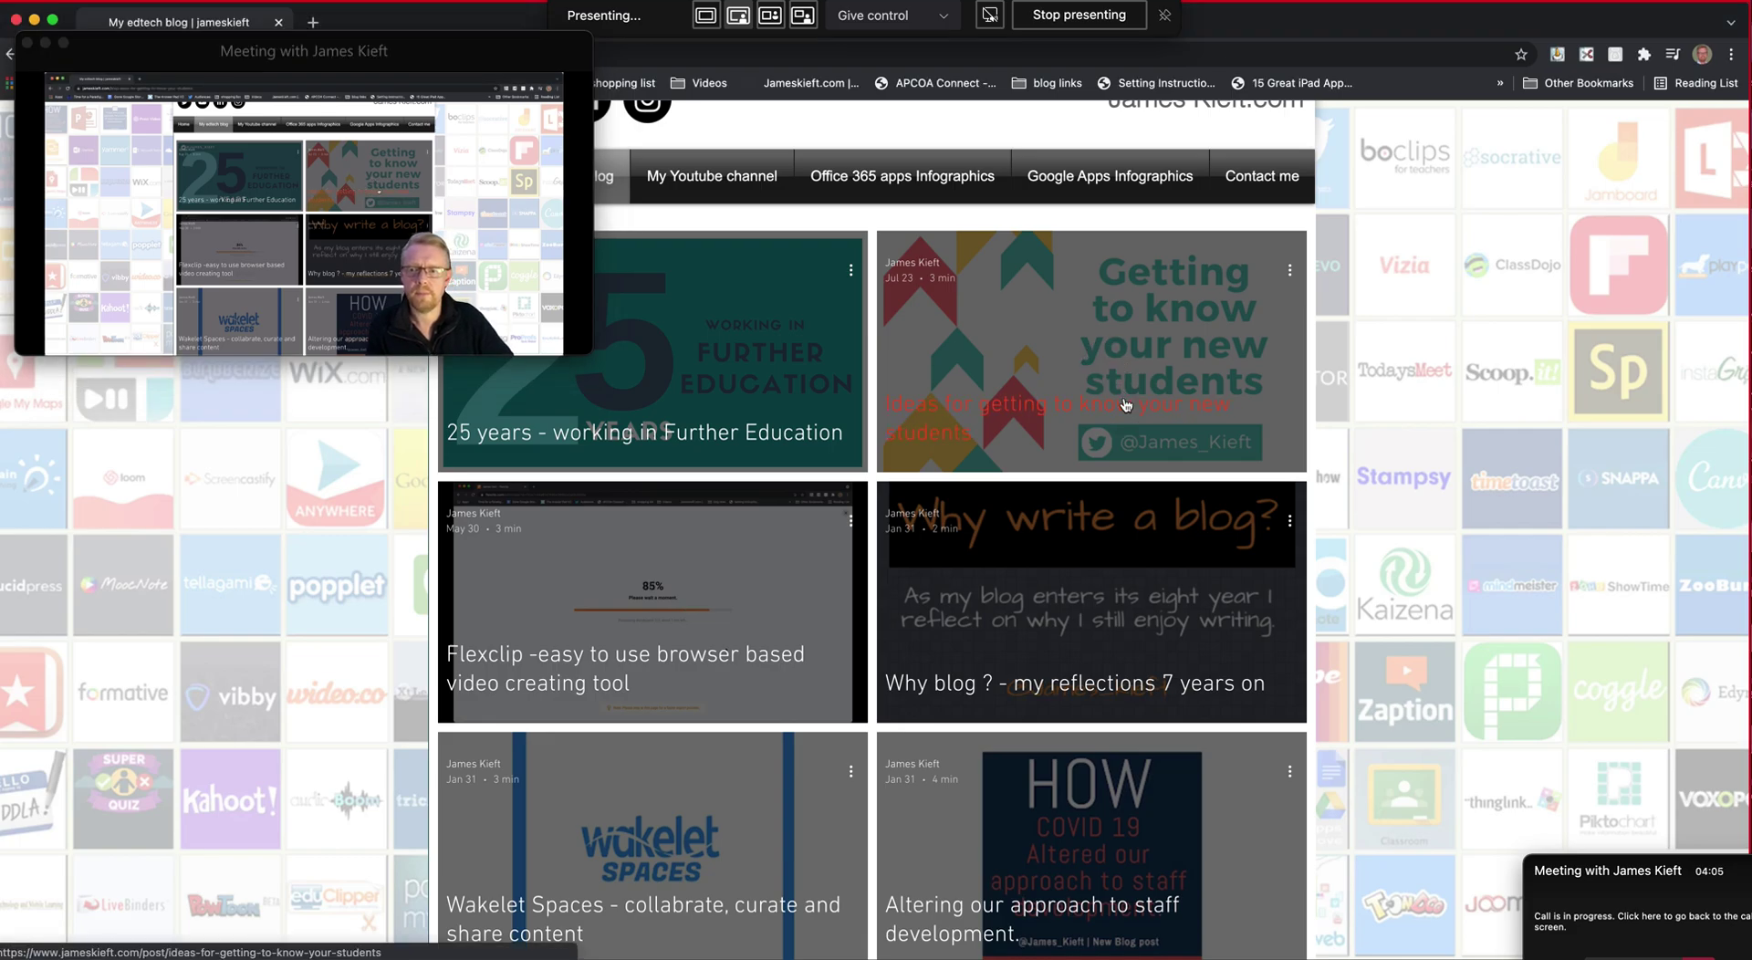
click(1125, 404)
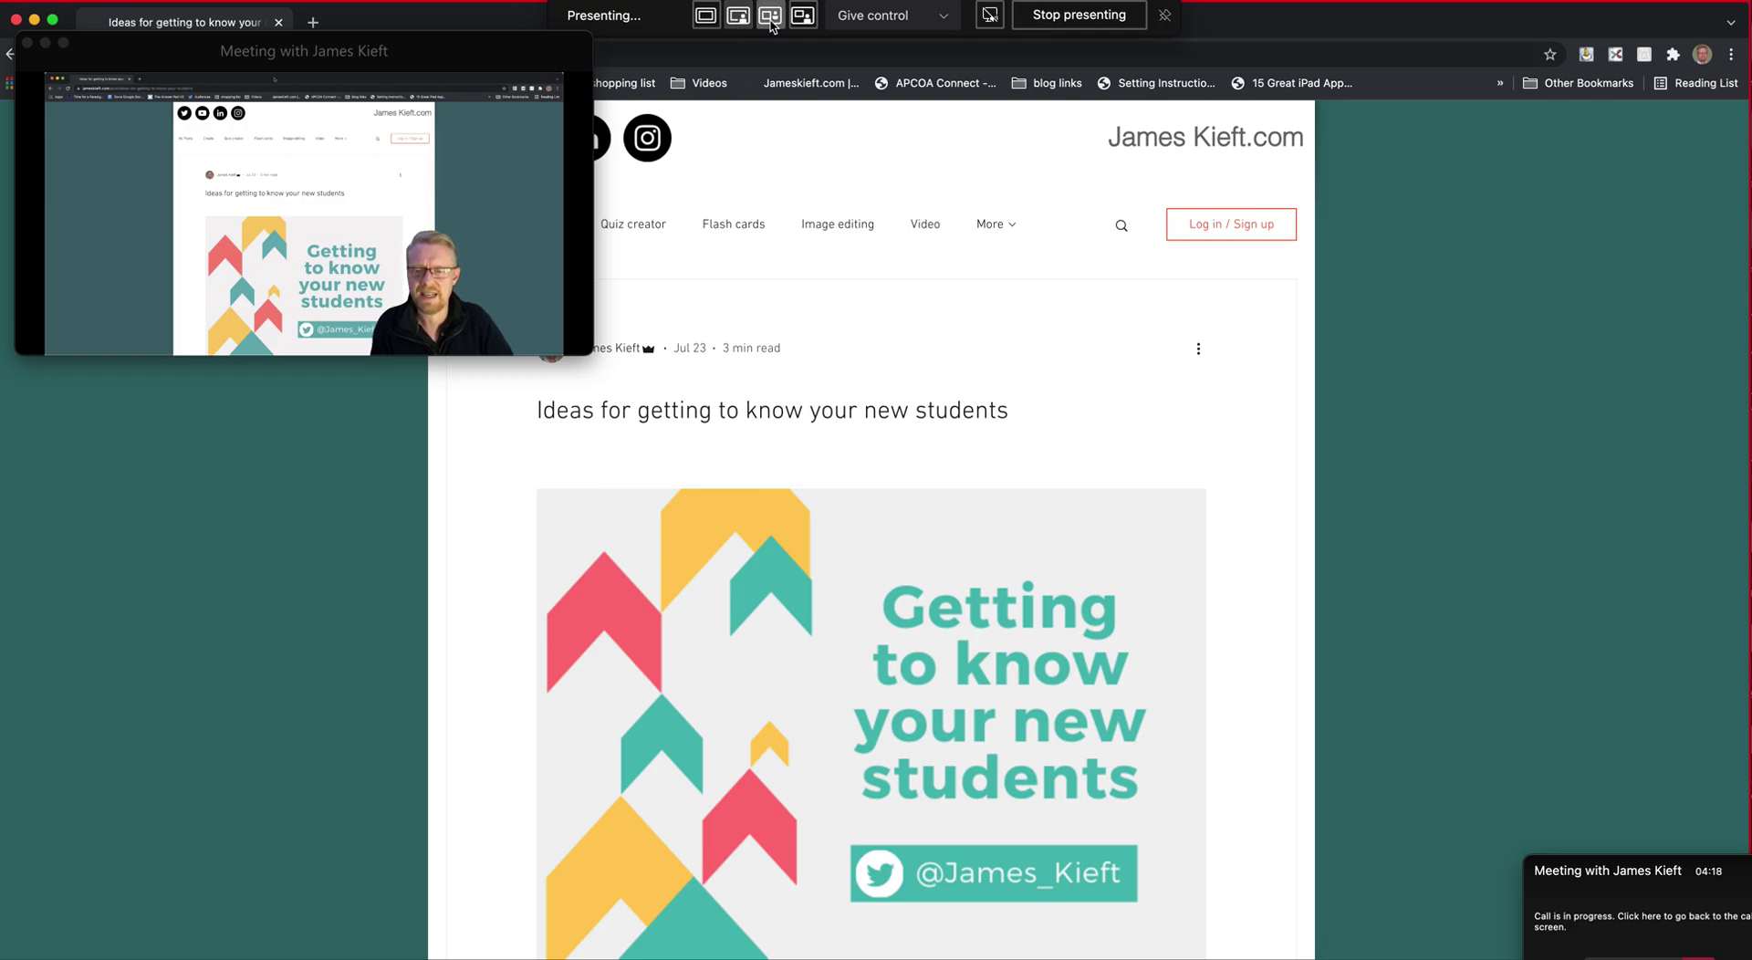
Try the side-by-side, reporter and standout presenter modes, finish on side-by-side, and stop presenting the browser window.
click(770, 18)
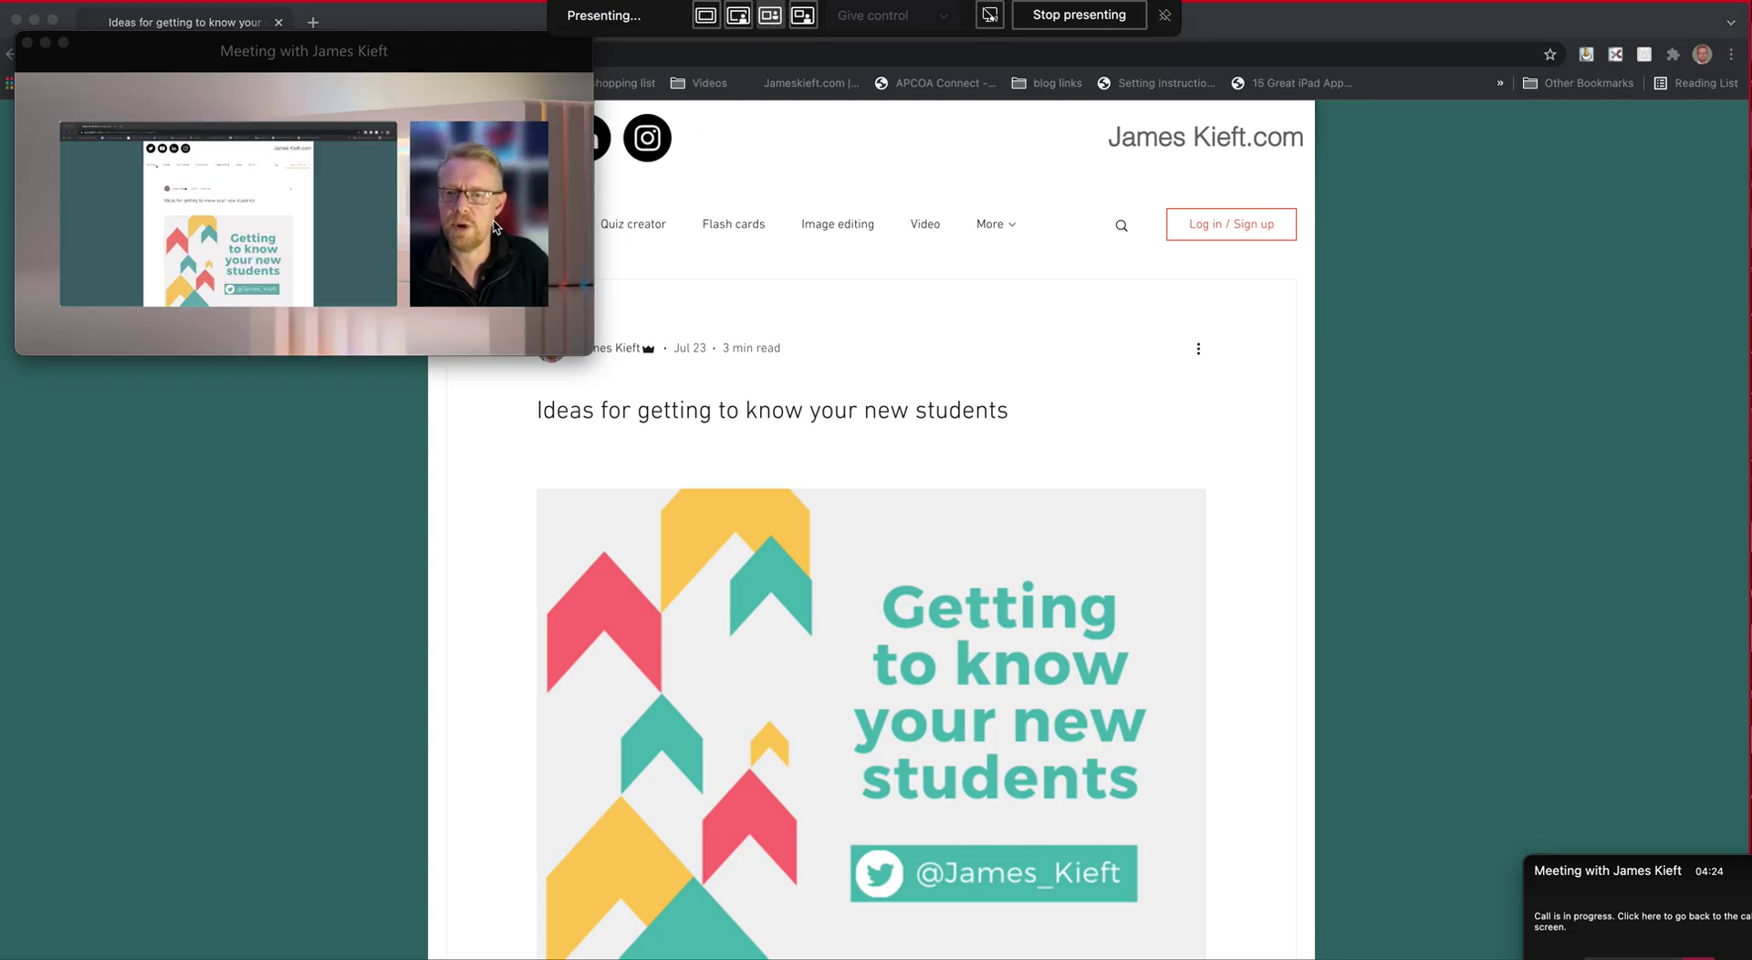
click(804, 16)
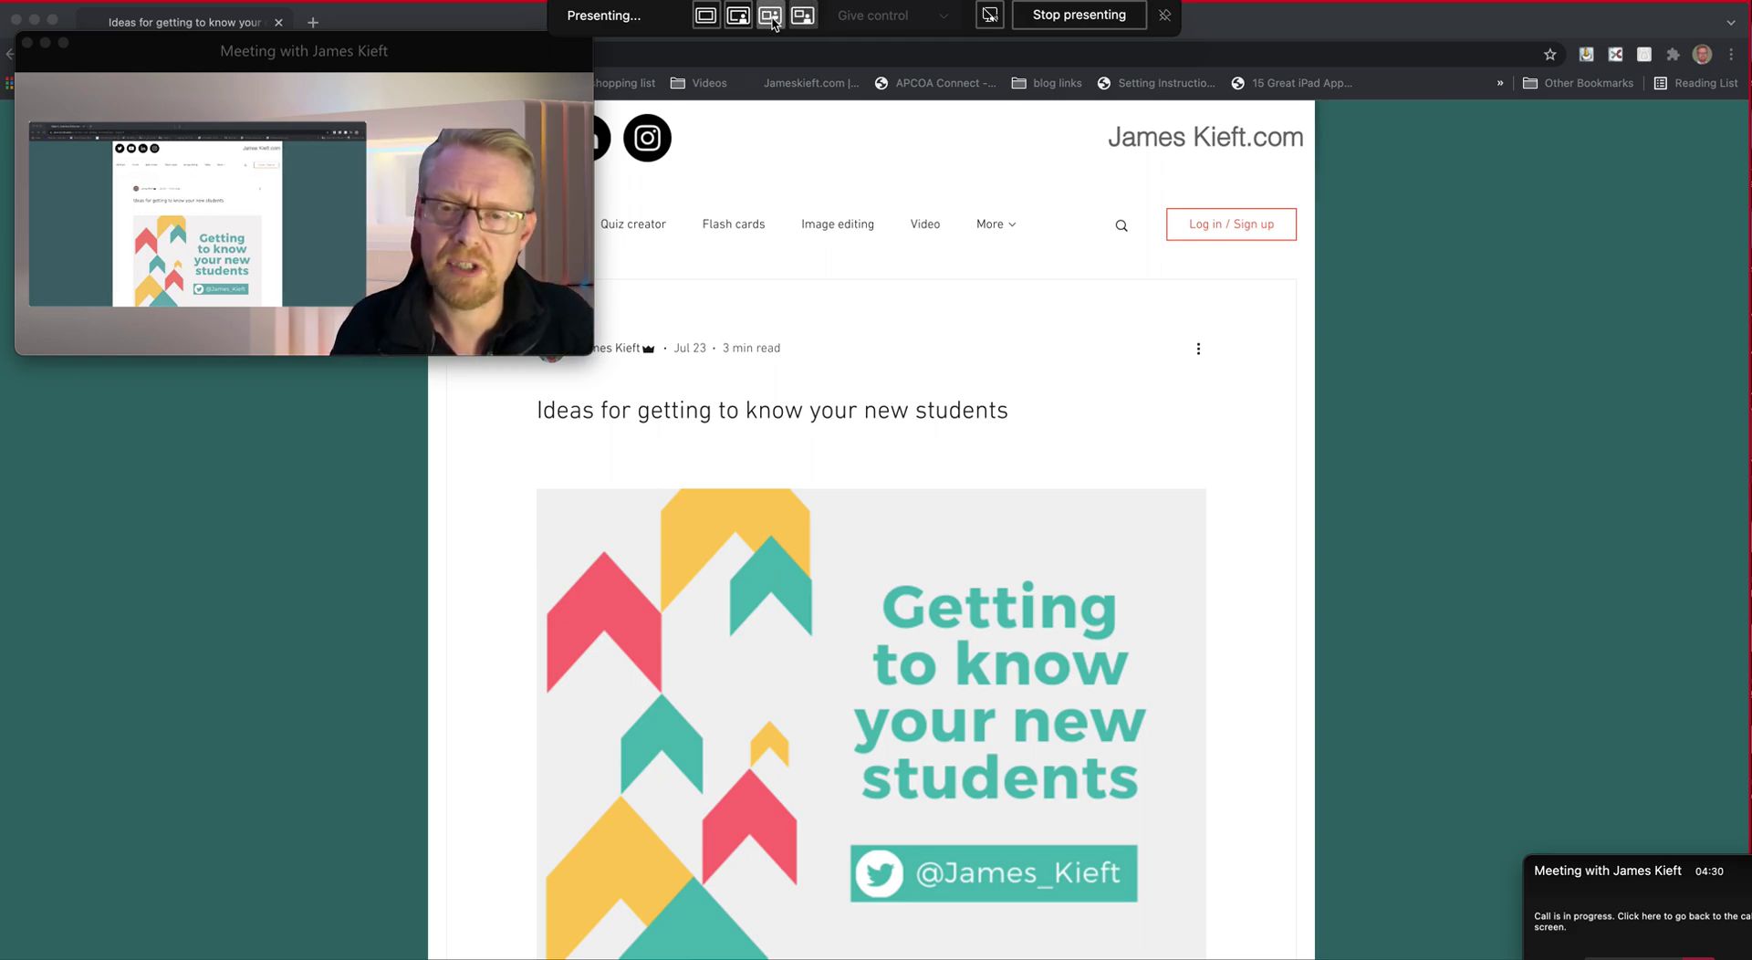
click(771, 17)
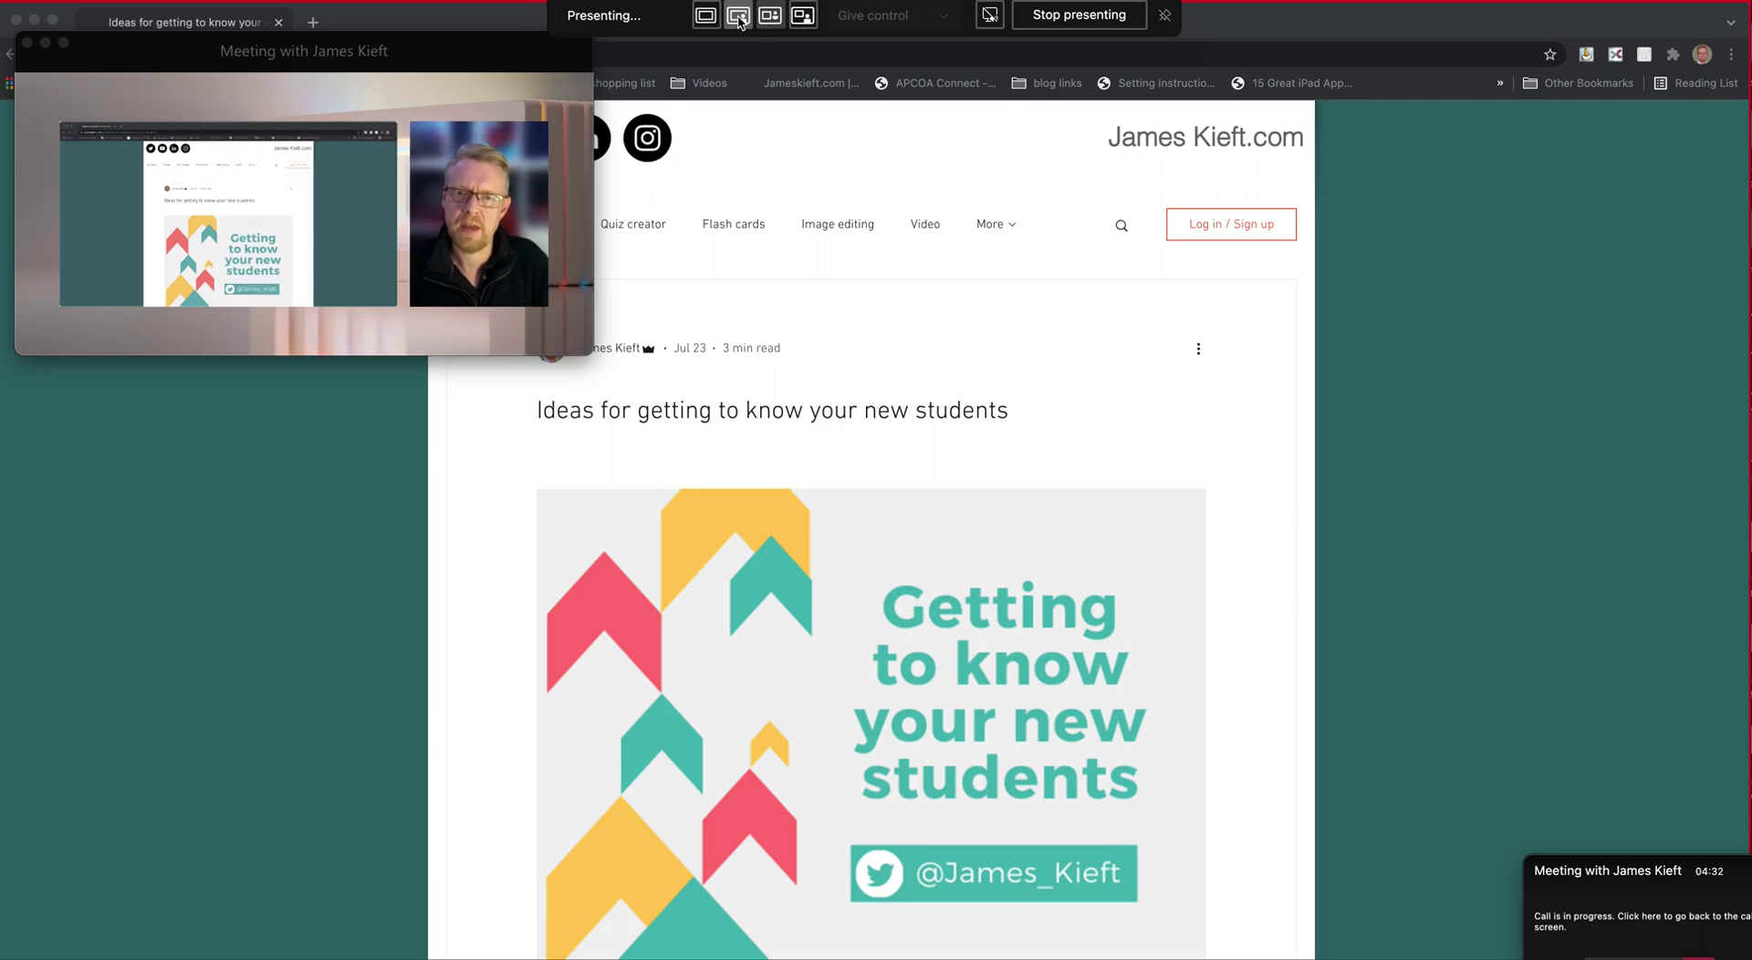
click(735, 18)
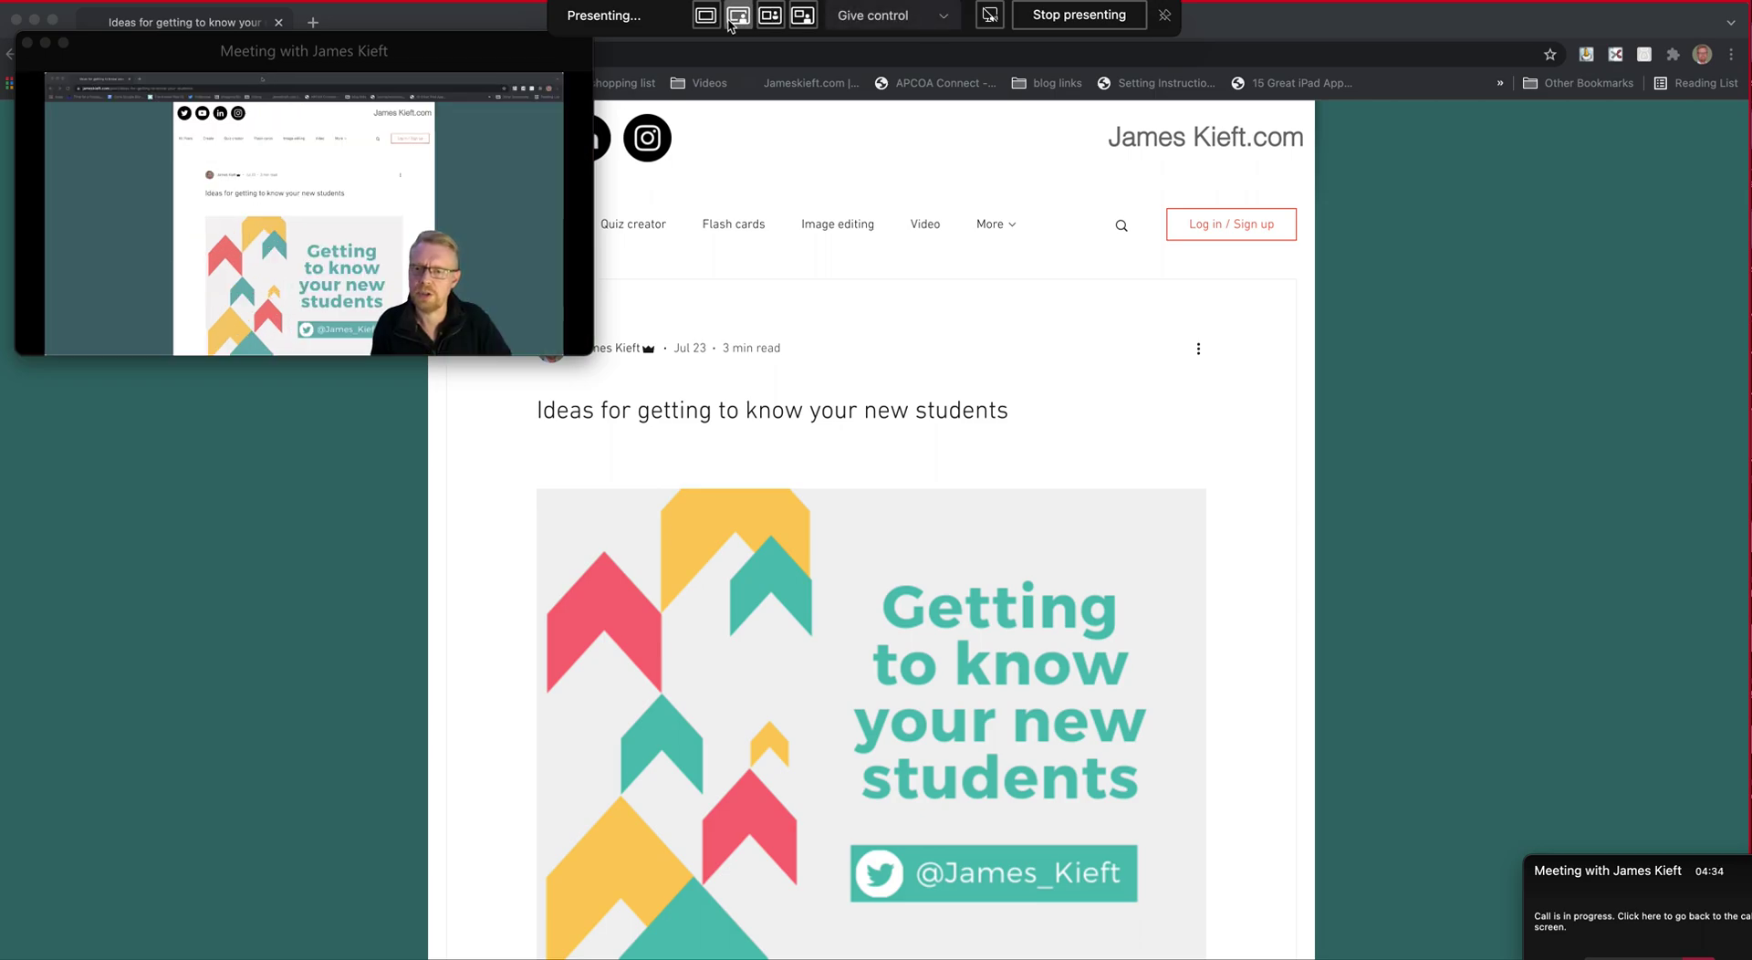
click(771, 18)
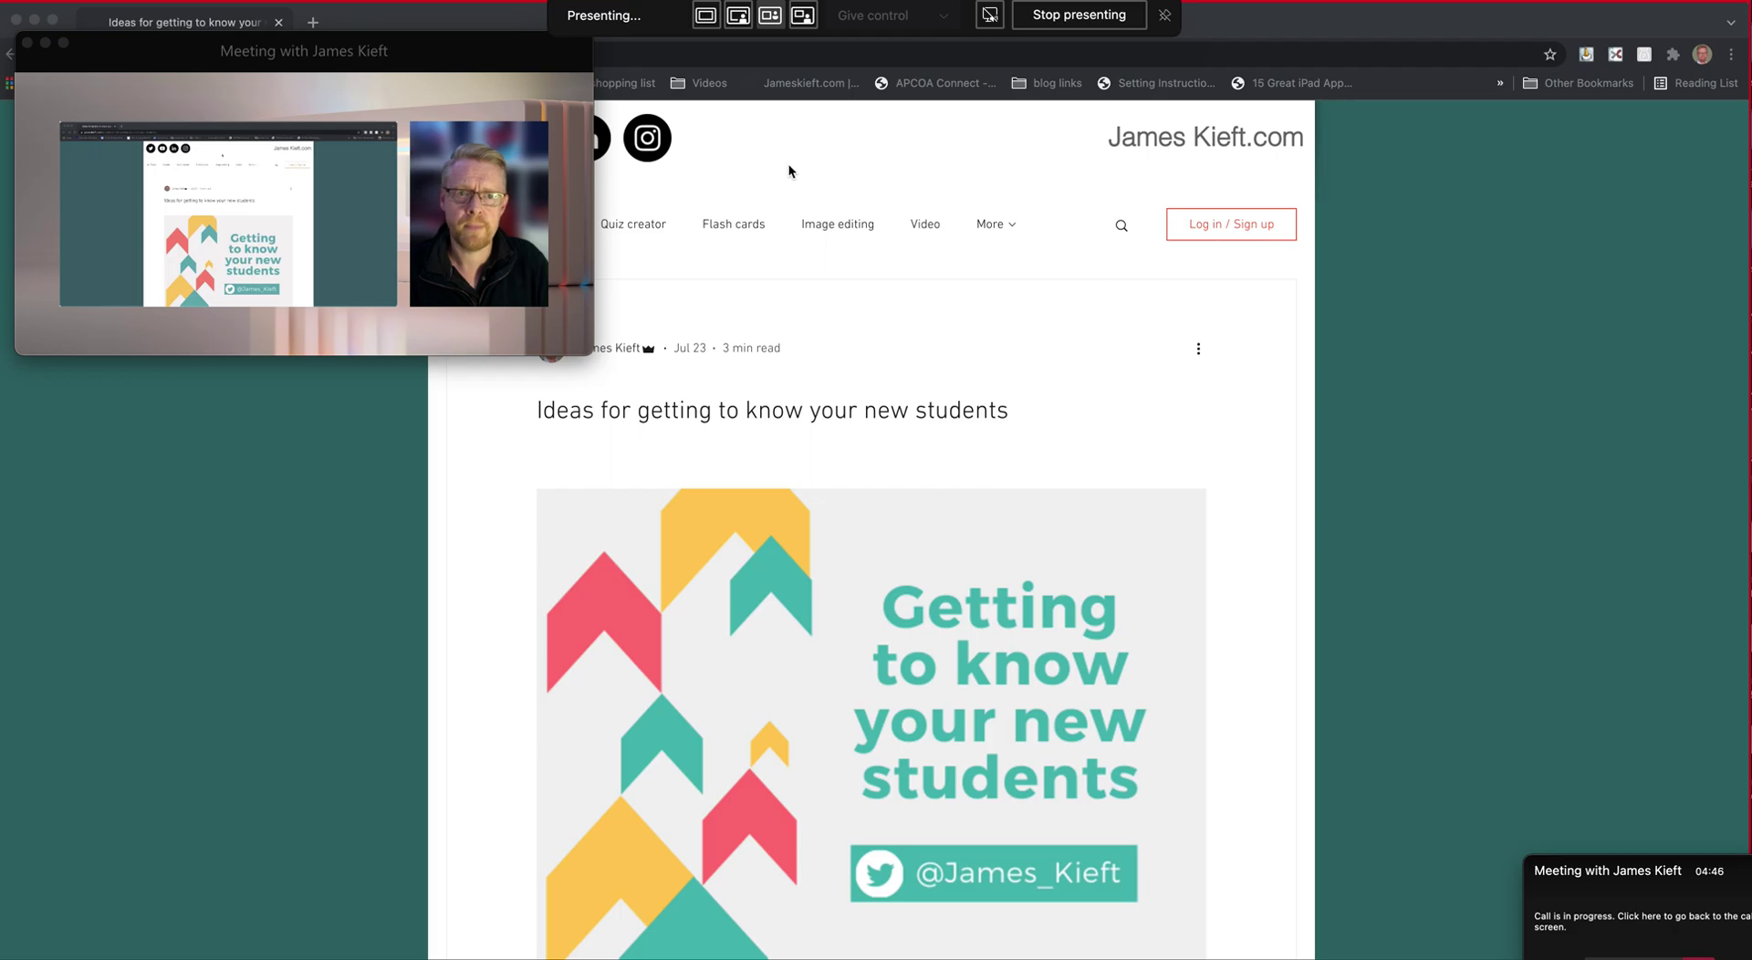
click(1080, 15)
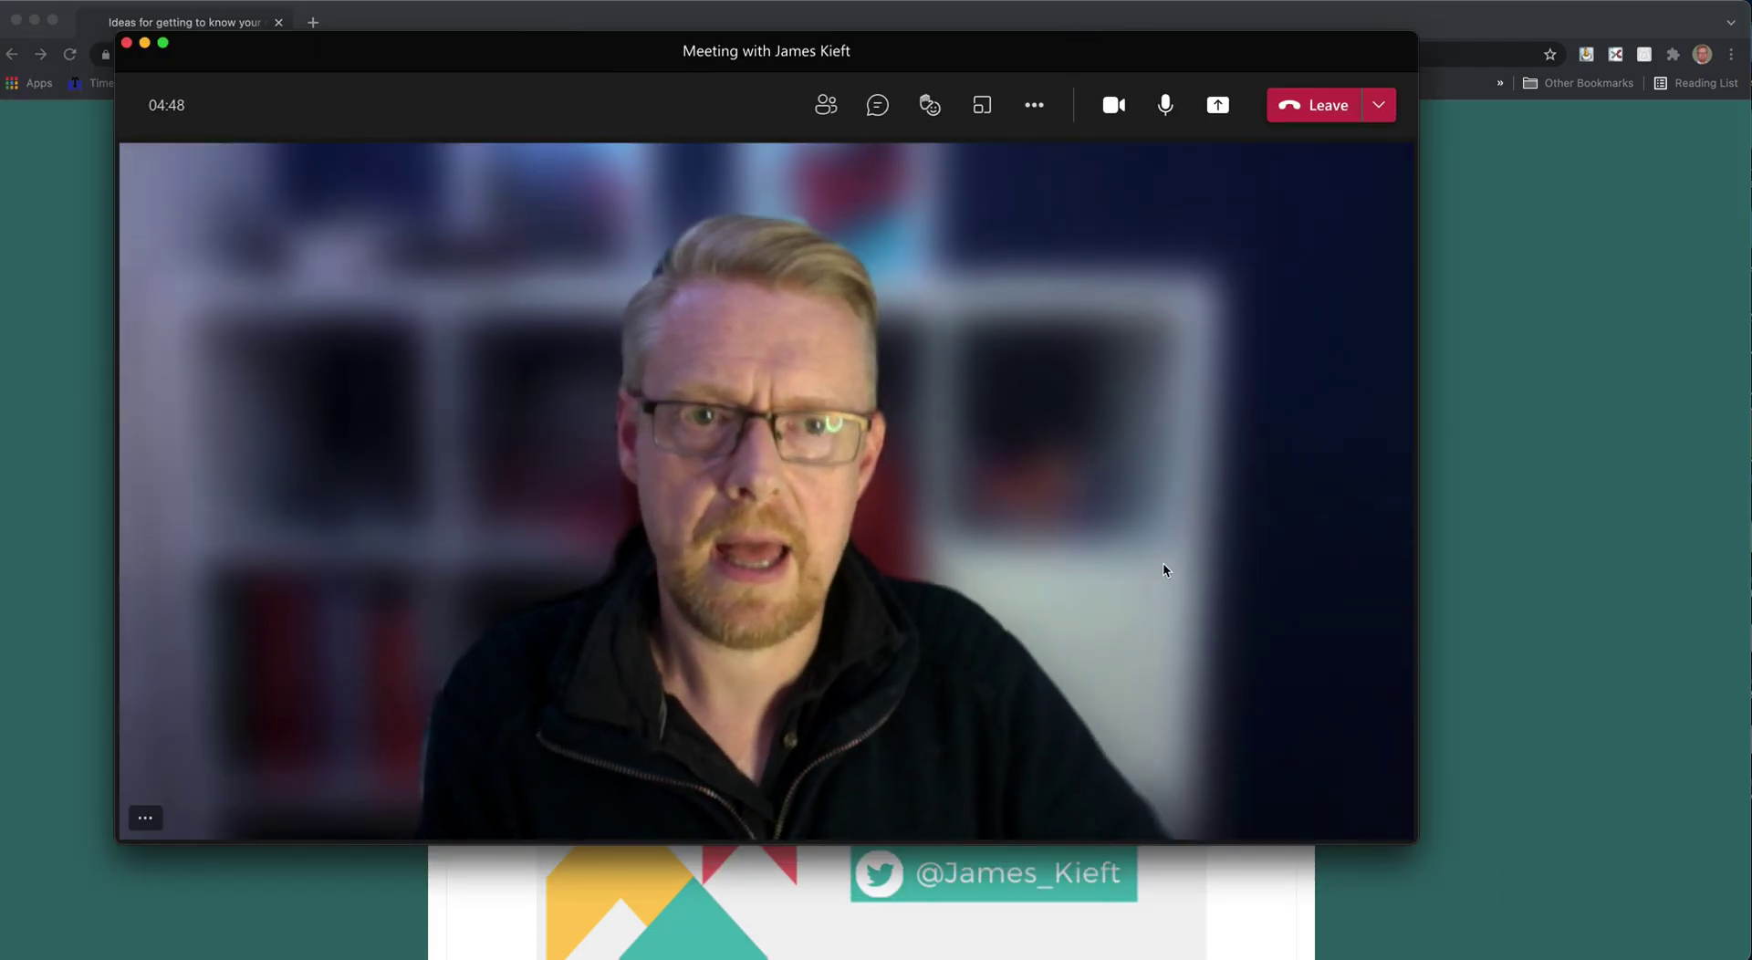